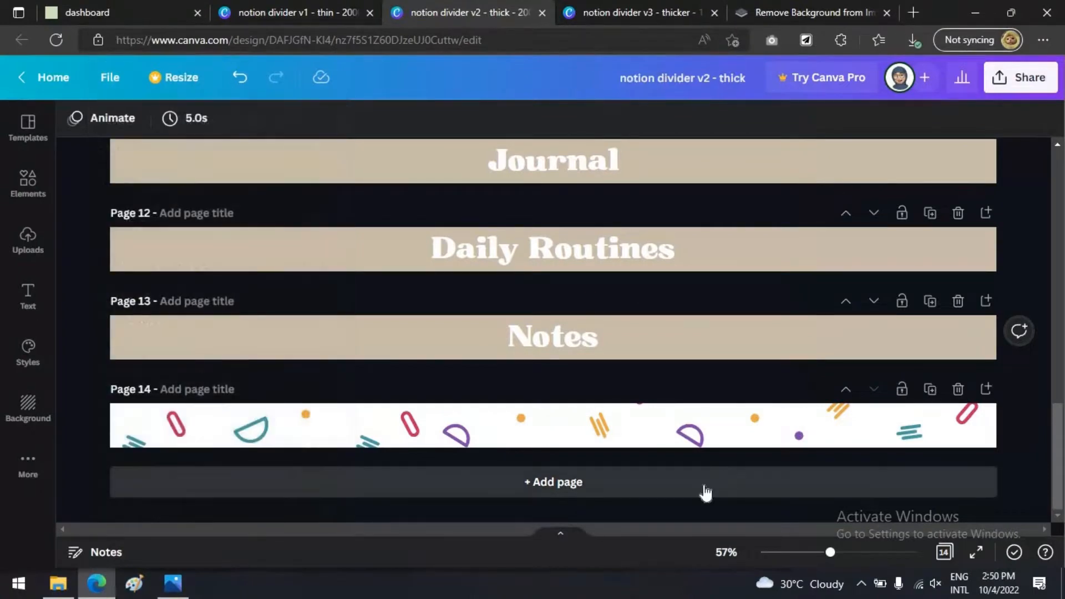
Add a new page after the confetti-patterned page and set its background to black.
{"action": "left_click", "coordinate": [591, 483]}
{"action": "left_click", "coordinate": [70, 117]}
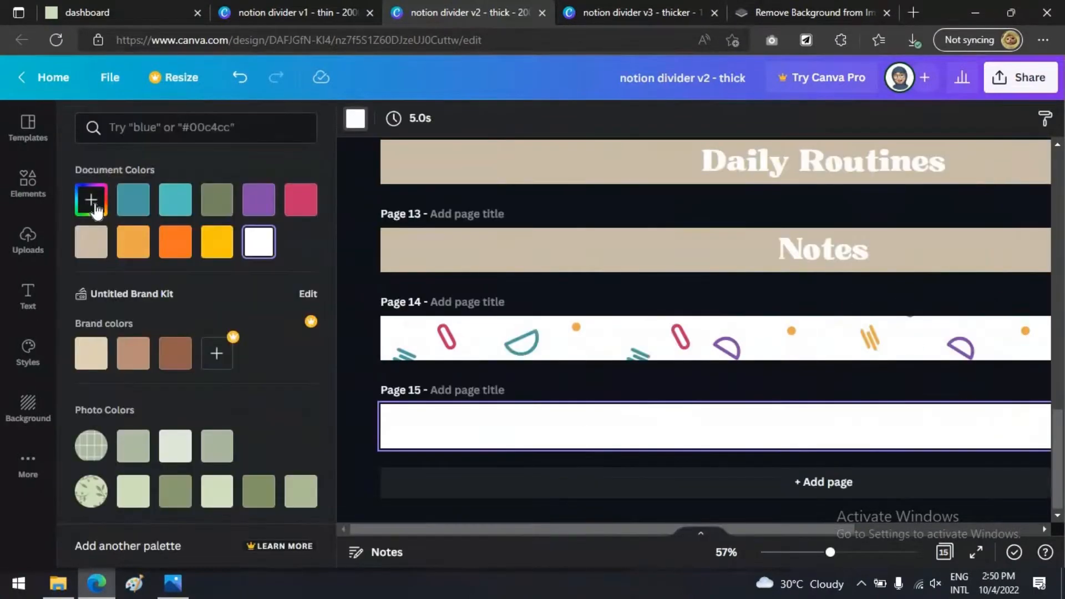
{"action": "left_click", "coordinate": [91, 200]}
{"action": "left_click", "coordinate": [92, 319]}
{"action": "left_click", "coordinate": [628, 420]}
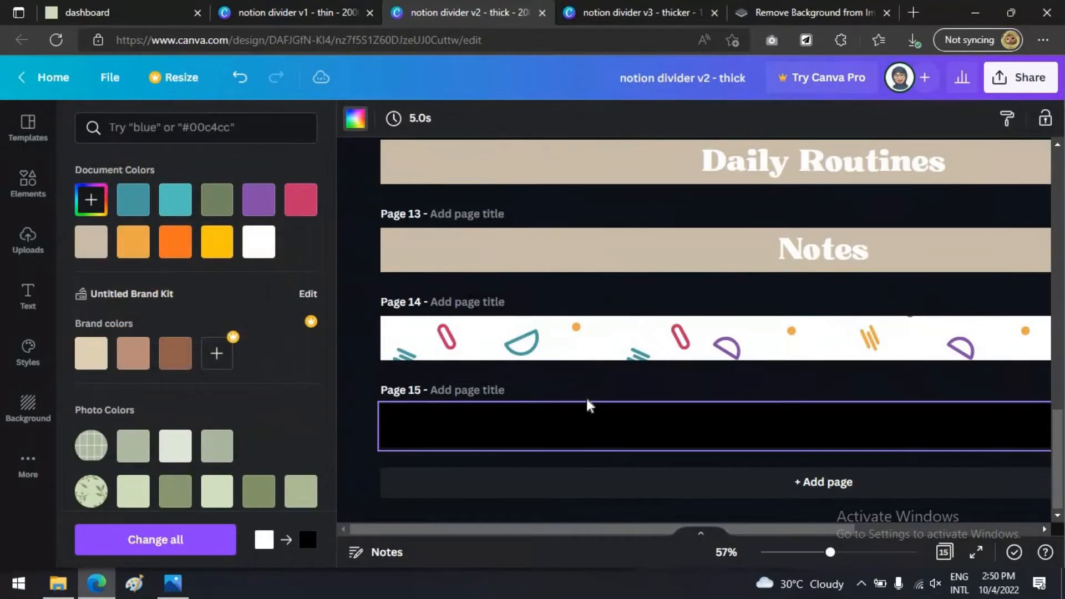
Search the elements for "shape", insert the rounded square on the black page and stretch it into a wide bar.
{"action": "left_click", "coordinate": [28, 181]}
{"action": "left_click", "coordinate": [136, 124]}
{"action": "type", "text": "shape"}
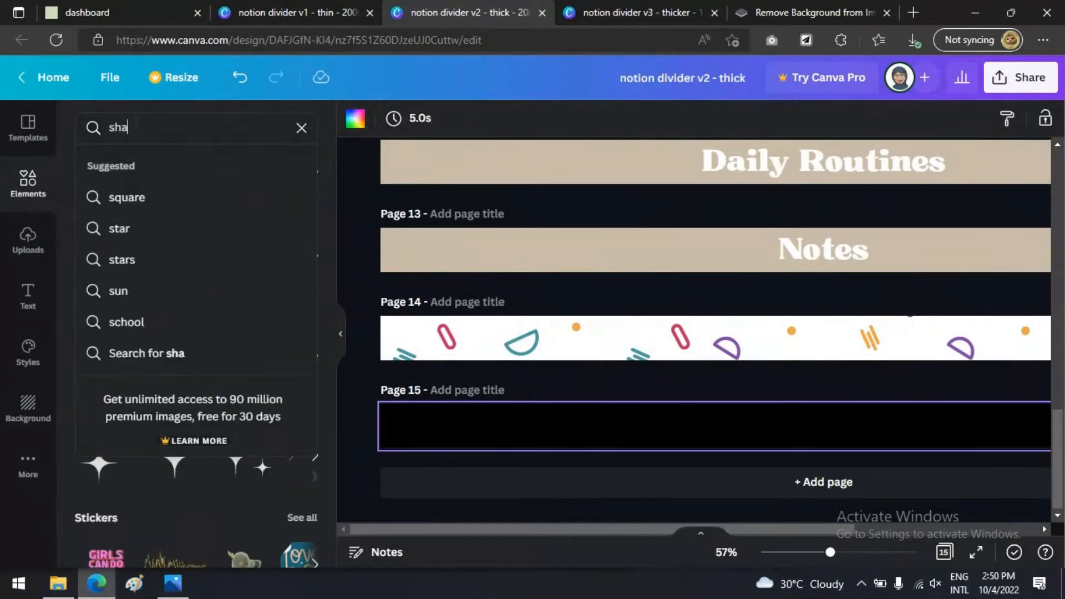
{"action": "key", "text": "Return"}
{"action": "left_click", "coordinate": [188, 279]}
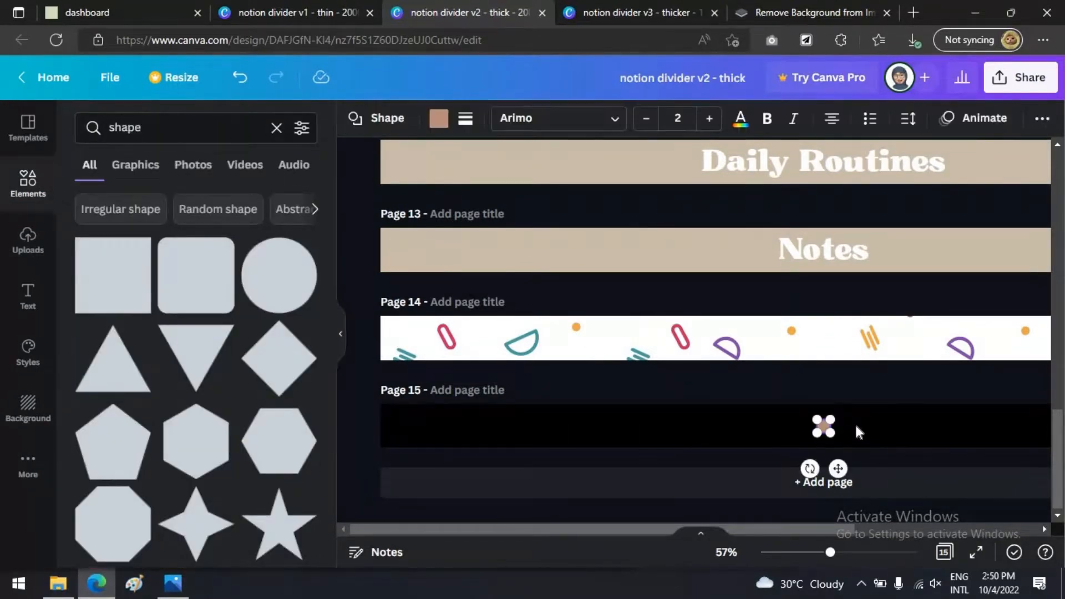
{"action": "left_click", "coordinate": [853, 432]}
{"action": "left_click", "coordinate": [825, 427]}
{"action": "left_click_drag", "start_coordinate": [831, 421], "coordinate": [982, 431]}
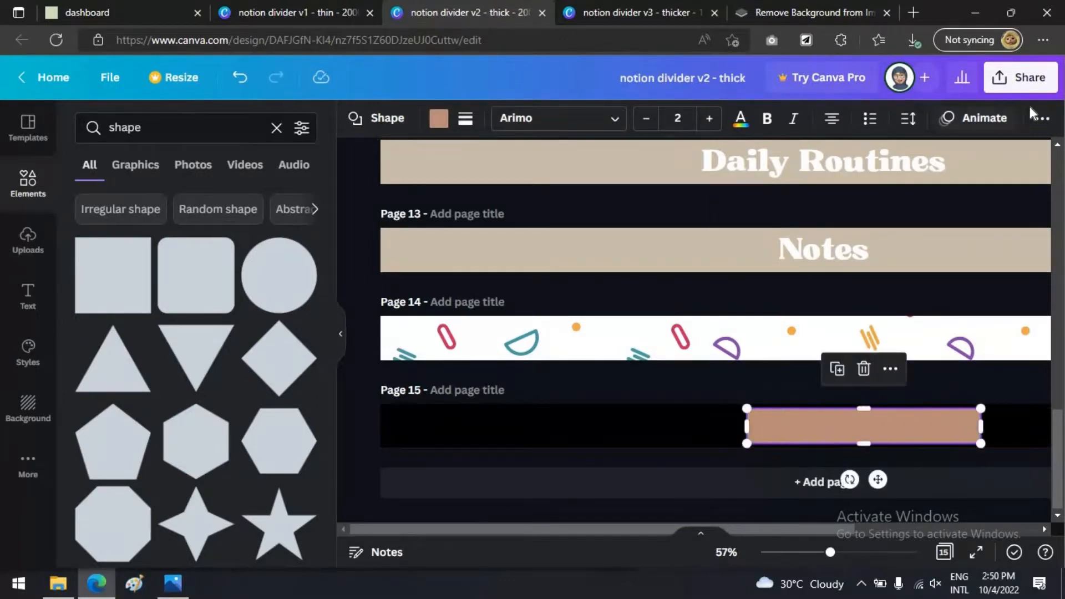
Center the wide rounded bar horizontally on the black page.
{"action": "left_click", "coordinate": [1043, 118]}
{"action": "left_click", "coordinate": [888, 155]}
{"action": "left_click", "coordinate": [818, 298]}
{"action": "left_click", "coordinate": [619, 444]}
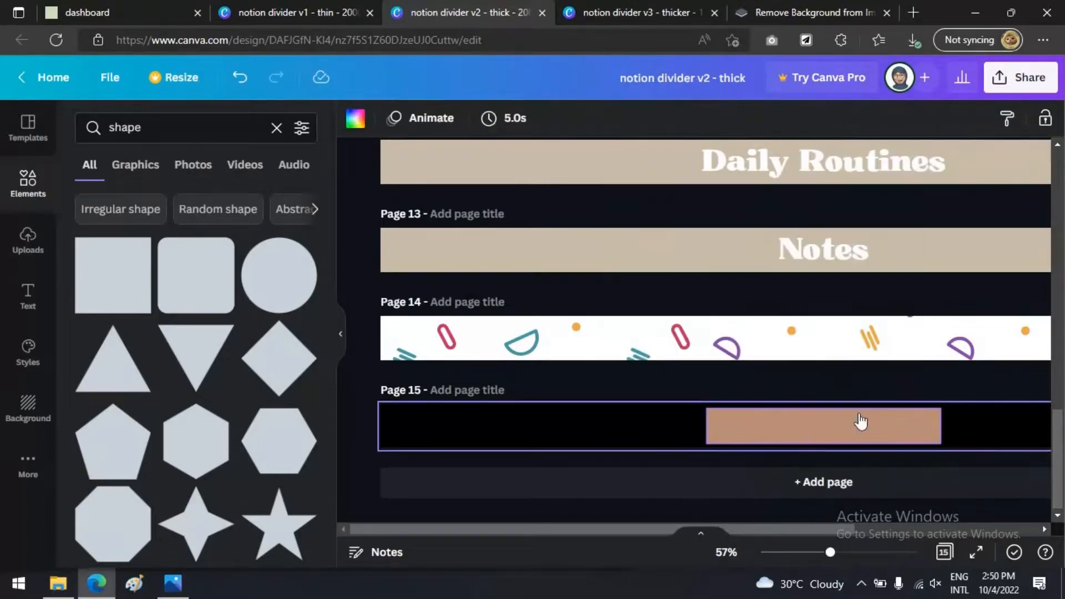
Set the bar's corner rounding to 100 and give it a solid border of weight 4.
{"action": "scroll", "coordinate": [861, 424], "scroll_direction": "down", "scroll_amount": 3}
{"action": "left_click", "coordinate": [692, 434]}
{"action": "left_click", "coordinate": [465, 118]}
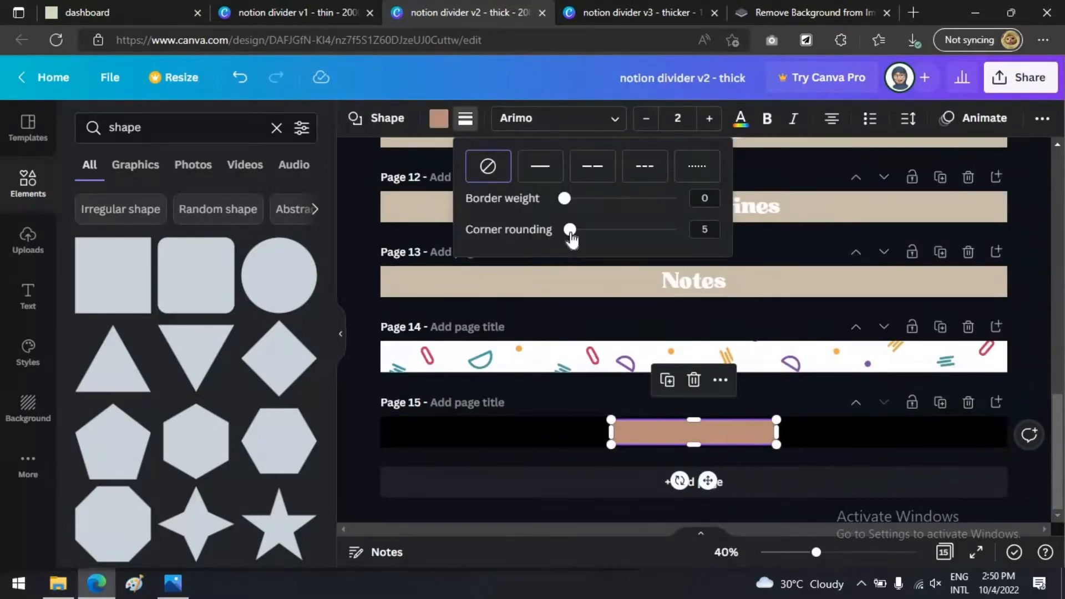
{"action": "left_click_drag", "start_coordinate": [572, 239], "coordinate": [704, 241]}
{"action": "left_click", "coordinate": [540, 166]}
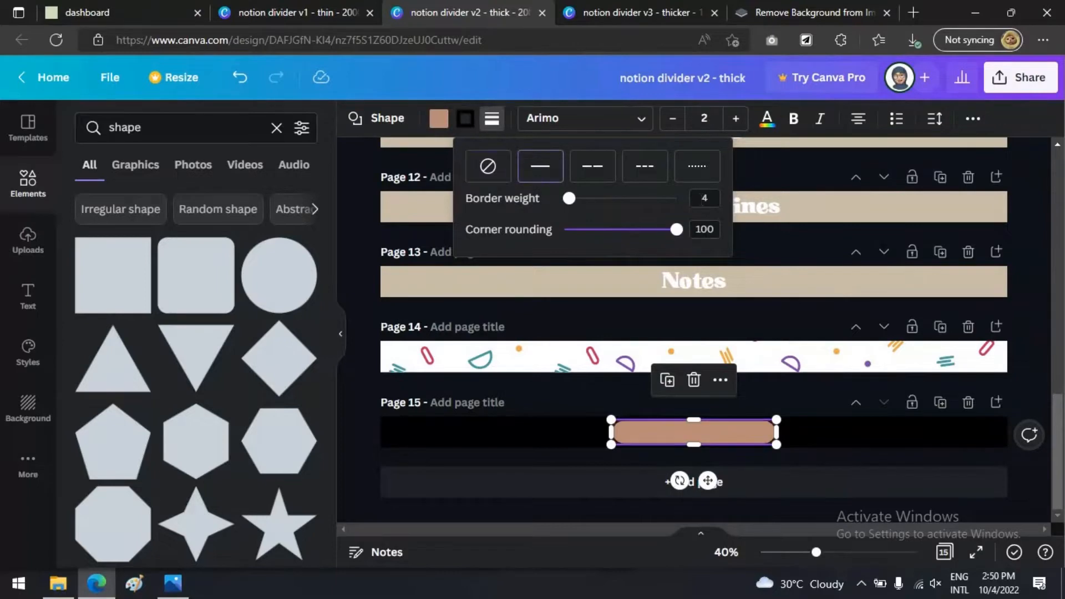
Color the pill shape's border white and its fill black.
{"action": "left_click", "coordinate": [466, 118]}
{"action": "left_click", "coordinate": [95, 286]}
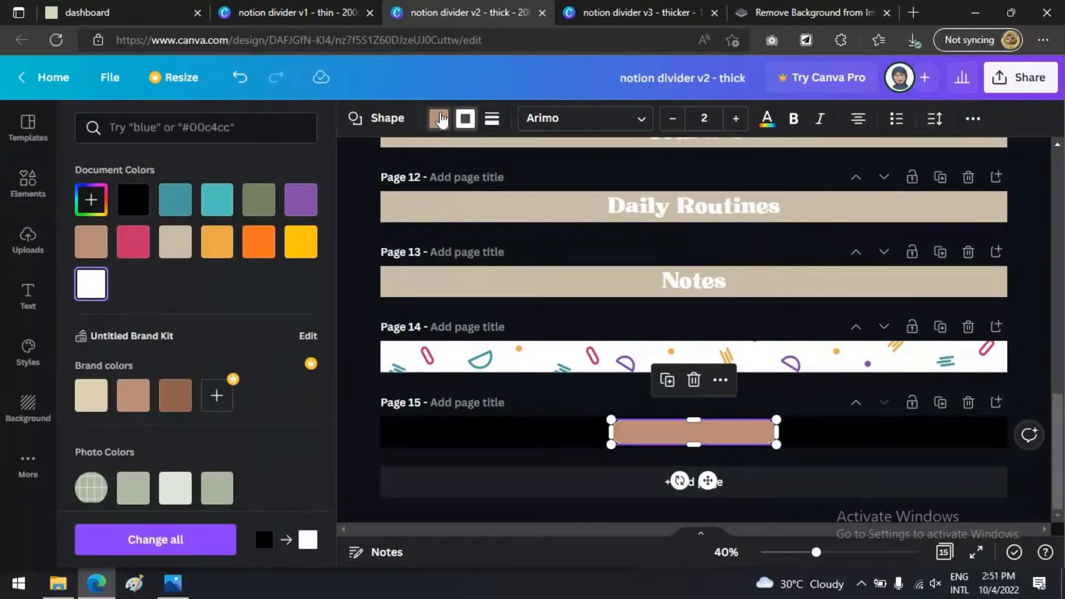
{"action": "left_click", "coordinate": [440, 119]}
{"action": "left_click", "coordinate": [174, 208]}
{"action": "left_click", "coordinate": [792, 434]}
{"action": "left_click", "coordinate": [792, 437]}
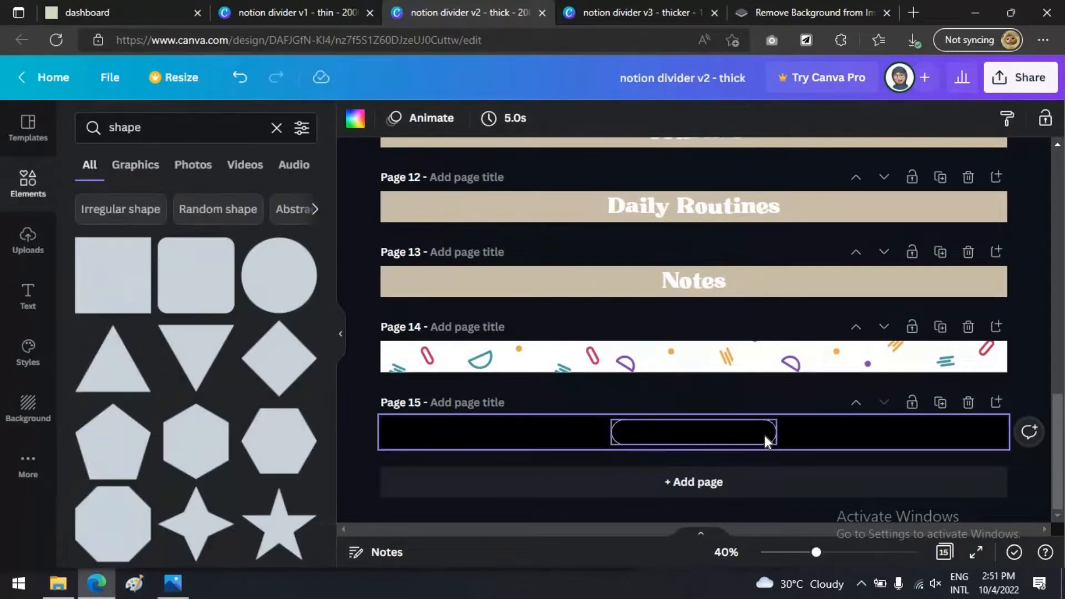
Search the elements for "star", insert the thin four-pointed outline star inside the pill's left end and color it white.
{"action": "scroll", "coordinate": [765, 436], "scroll_direction": "up", "scroll_amount": 3, "text": "ctrl"}
{"action": "left_click", "coordinate": [277, 128]}
{"action": "type", "text": "star"}
{"action": "key", "text": "Return"}
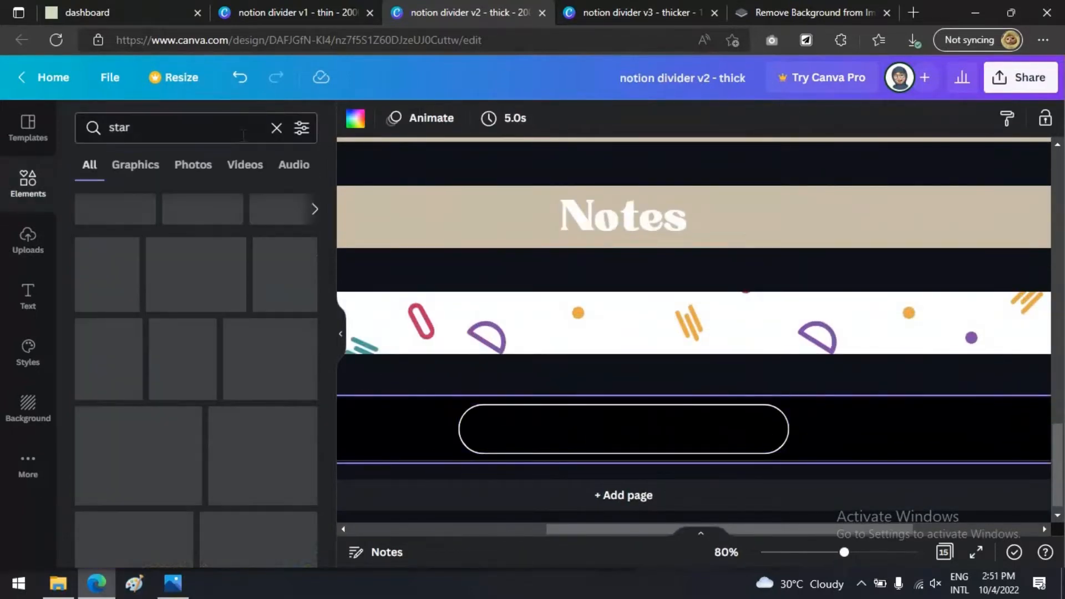
{"action": "scroll", "coordinate": [272, 362], "scroll_direction": "down", "scroll_amount": 15}
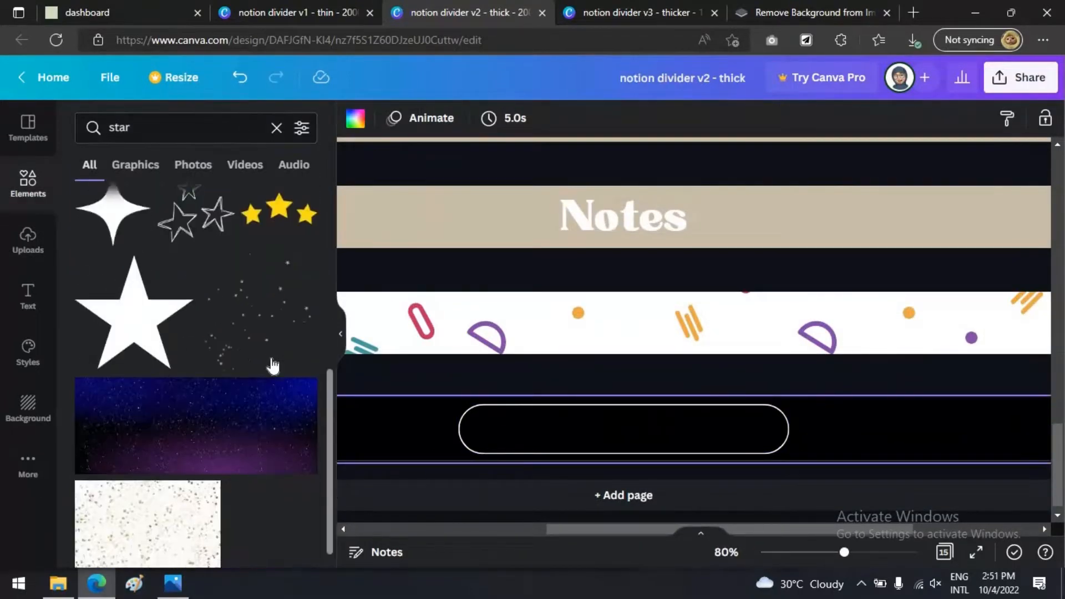
{"action": "scroll", "coordinate": [273, 364], "scroll_direction": "down", "scroll_amount": 10}
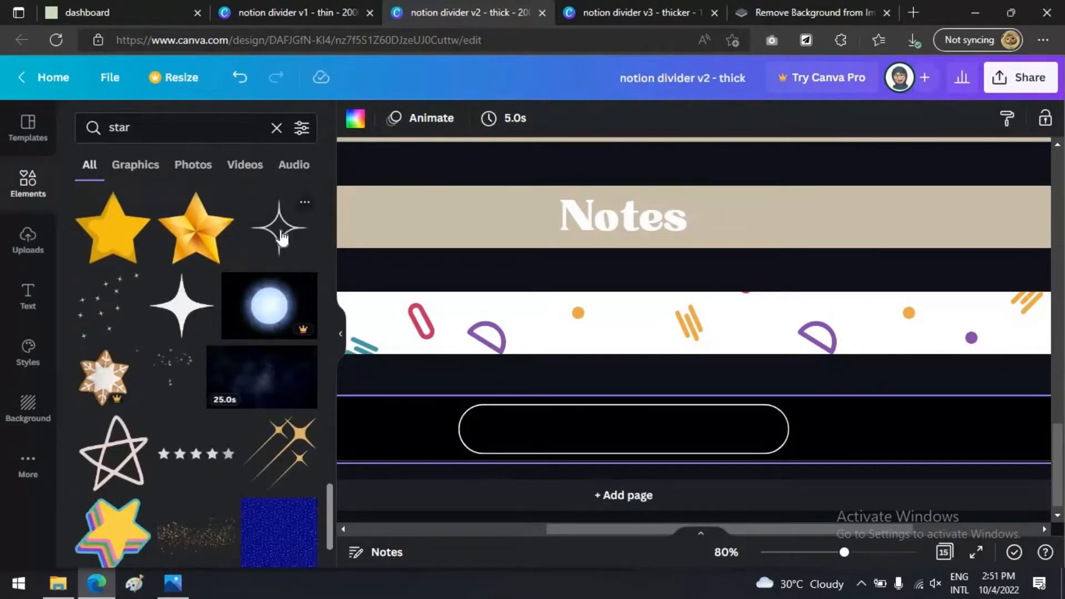
{"action": "left_click", "coordinate": [281, 238]}
{"action": "left_click_drag", "start_coordinate": [624, 429], "coordinate": [492, 429]}
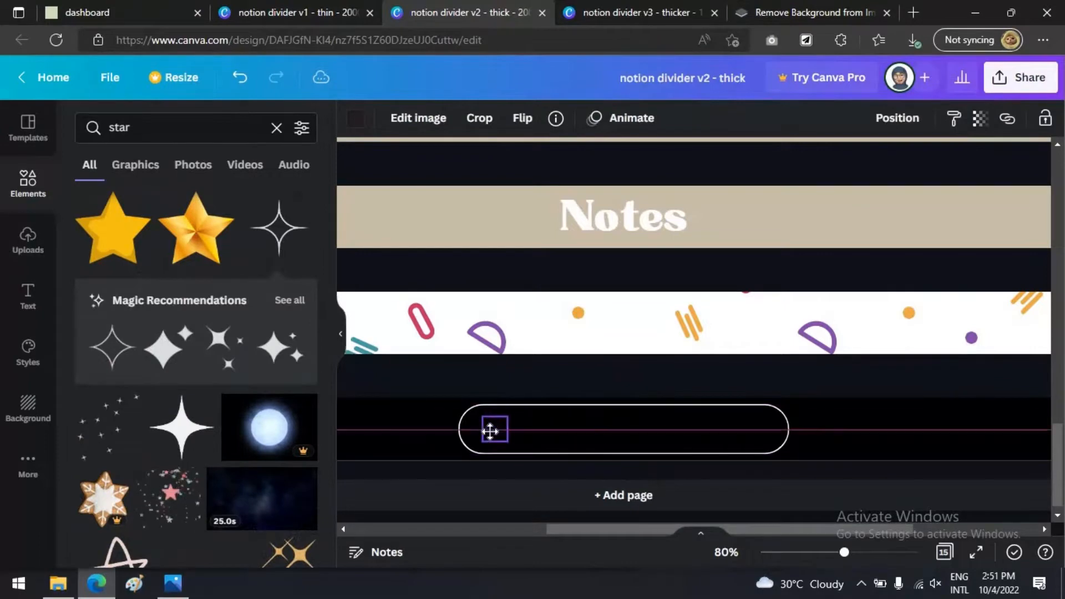
{"action": "left_click", "coordinate": [356, 118]}
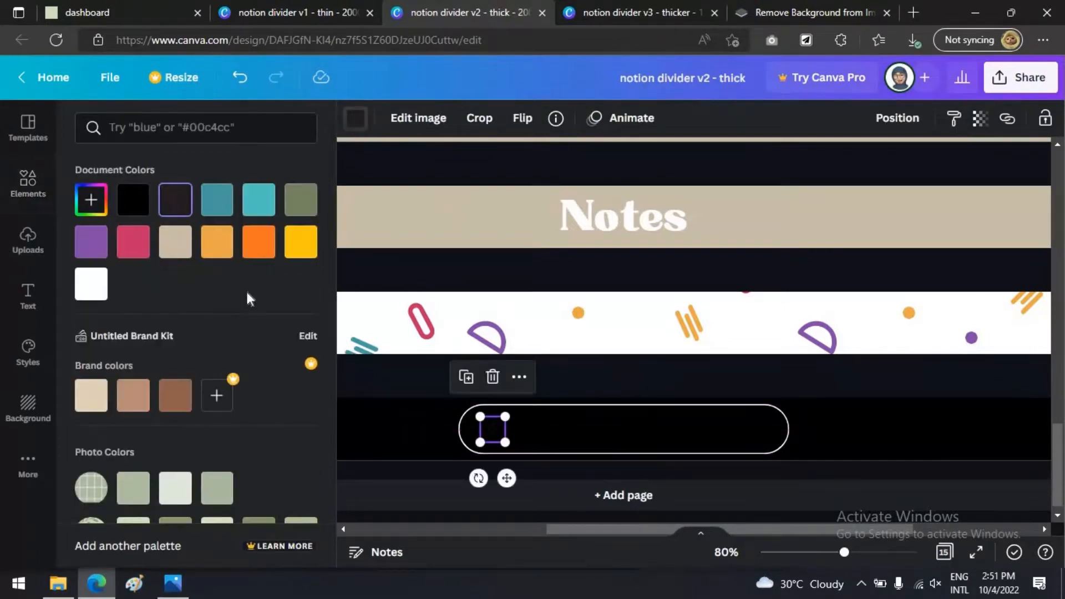
{"action": "left_click", "coordinate": [89, 286]}
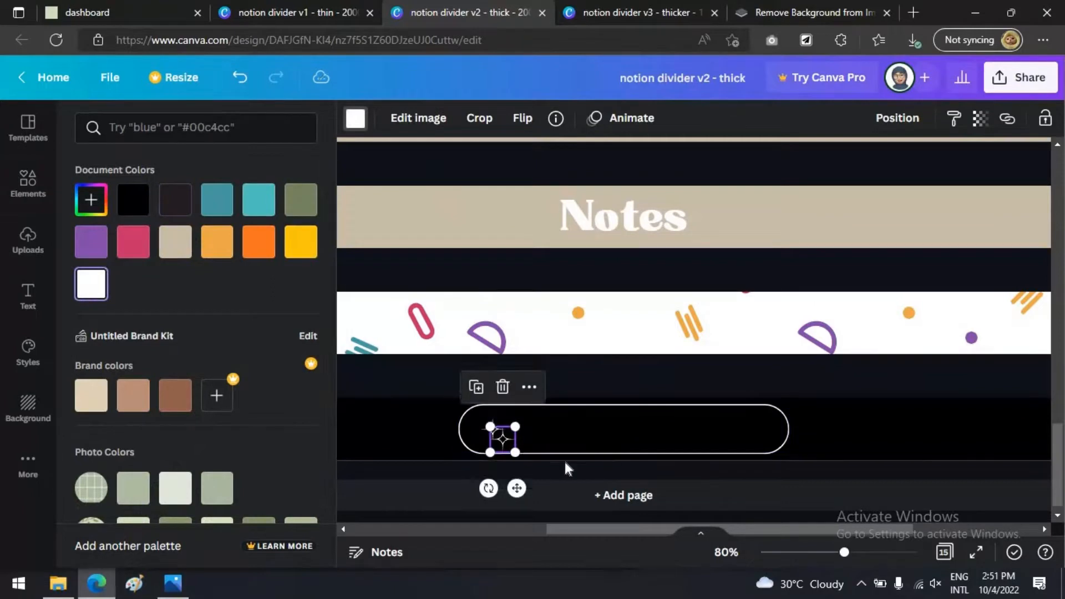
Place a copy of the white star at the pill's right end and shift the left star slightly outward to balance the spacing.
{"action": "left_click_drag", "start_coordinate": [670, 435], "coordinate": [751, 429]}
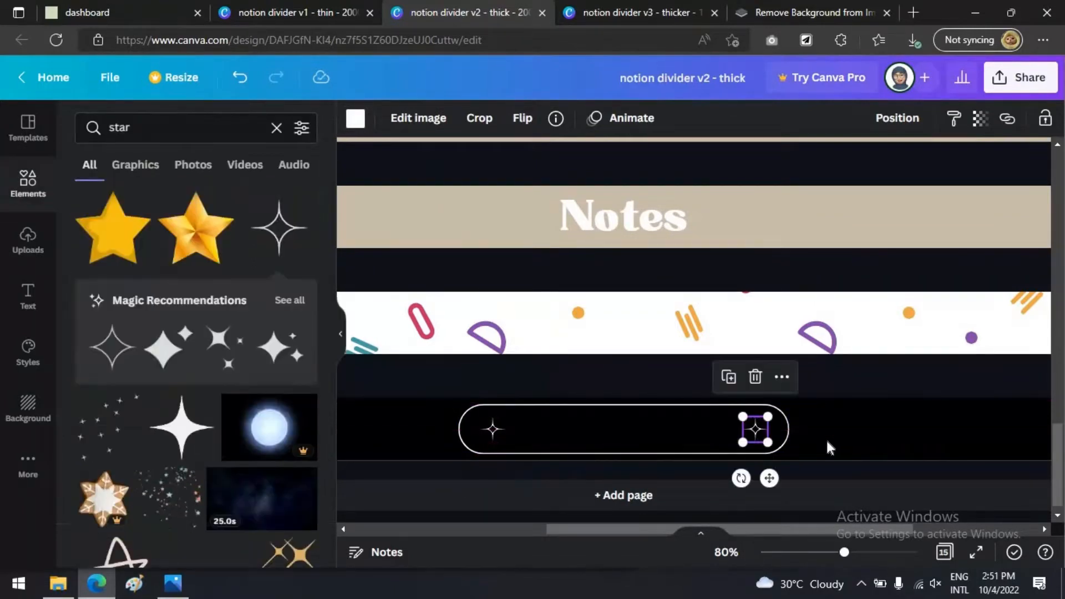
{"action": "left_click", "coordinate": [828, 446]}
{"action": "left_click", "coordinate": [490, 429]}
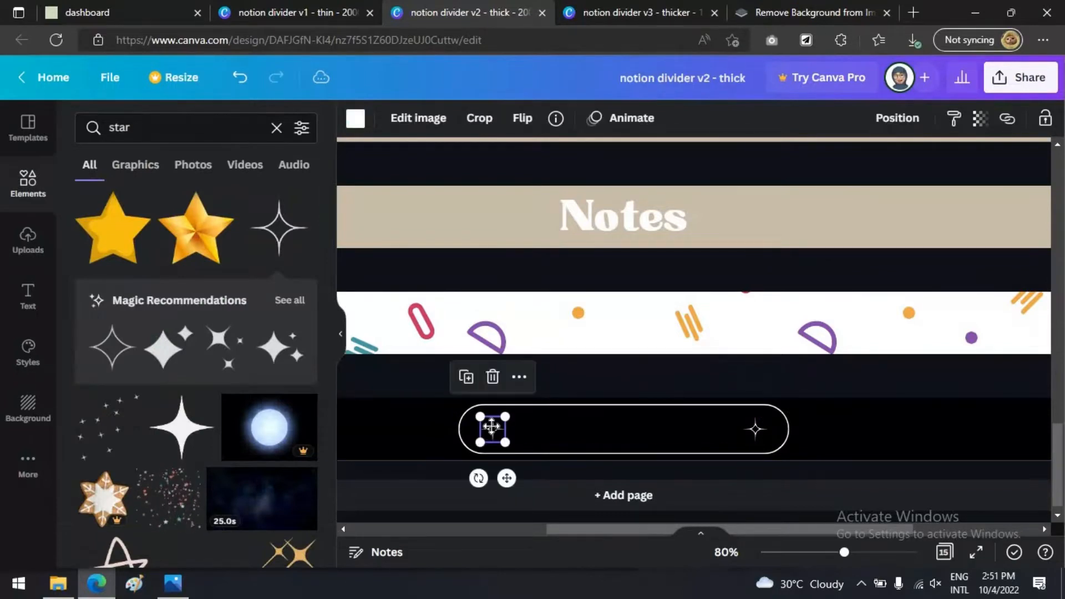
{"action": "left_click", "coordinate": [826, 436]}
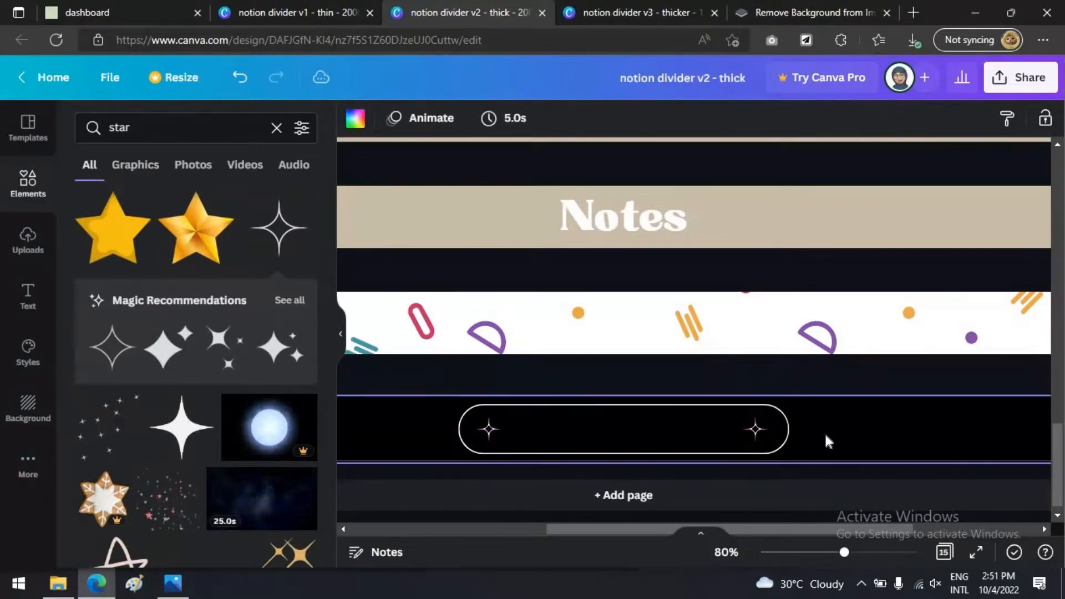
Add a subheading text at size 30 and center it inside the pill between the two stars.
{"action": "left_click", "coordinate": [30, 299]}
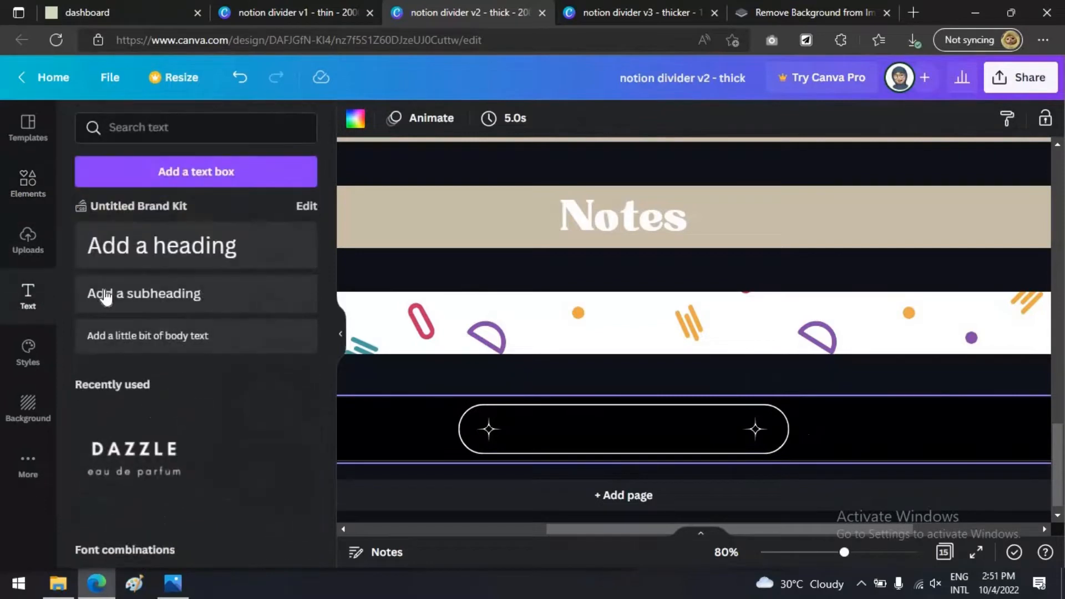
{"action": "left_click", "coordinate": [177, 310]}
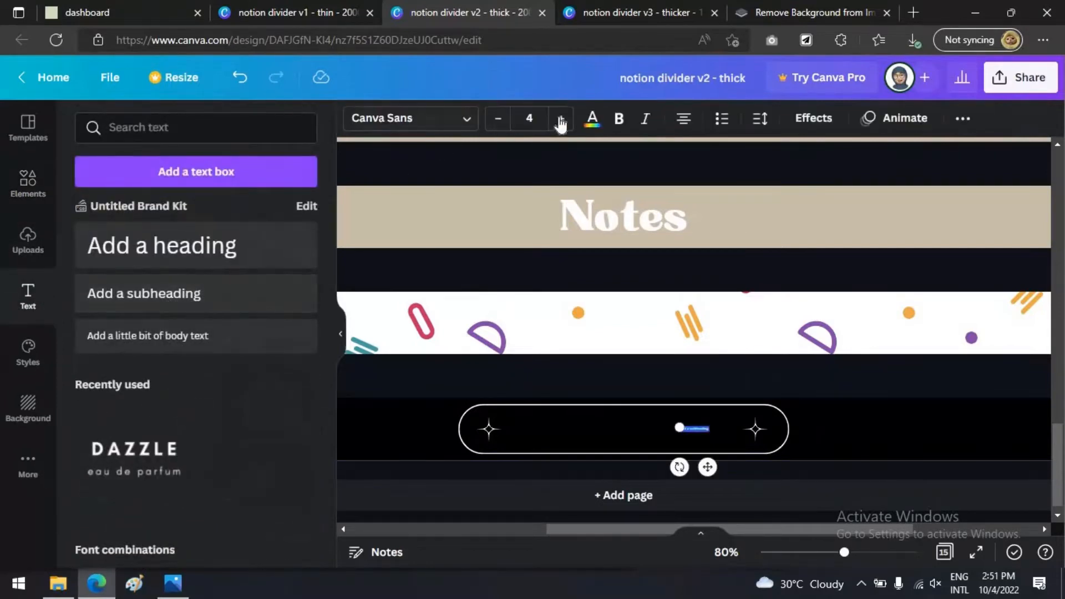
{"action": "left_click", "coordinate": [529, 118]}
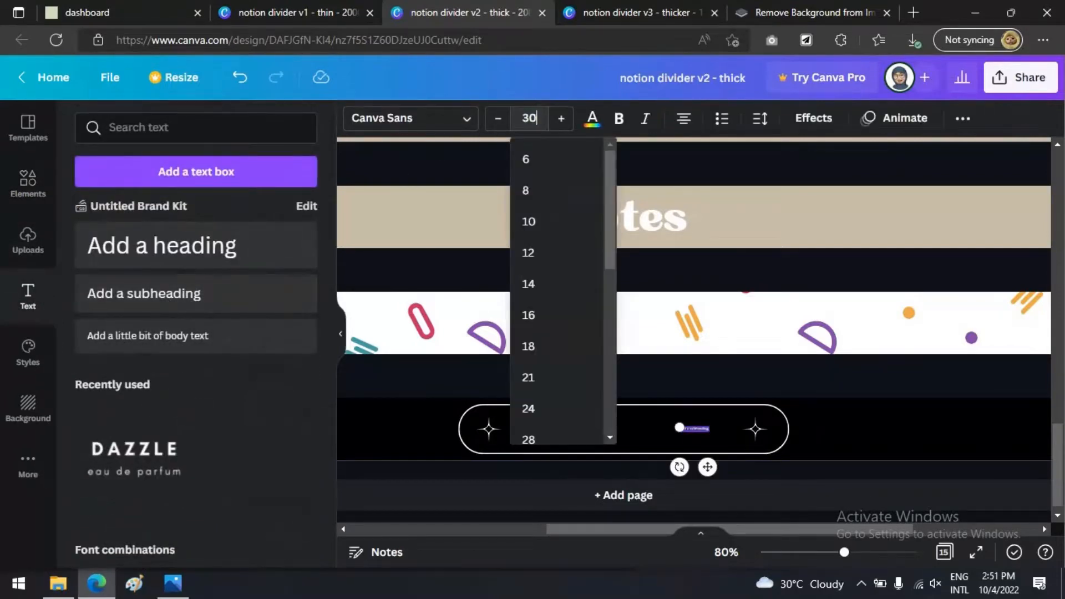
{"action": "key", "text": "Return"}
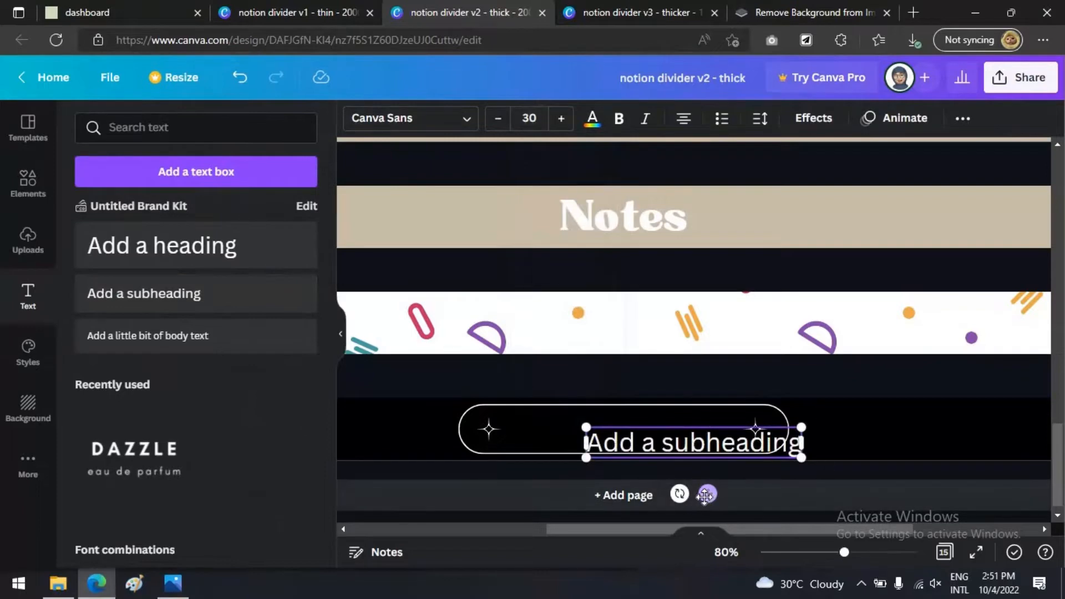
{"action": "left_click_drag", "start_coordinate": [705, 495], "coordinate": [639, 484]}
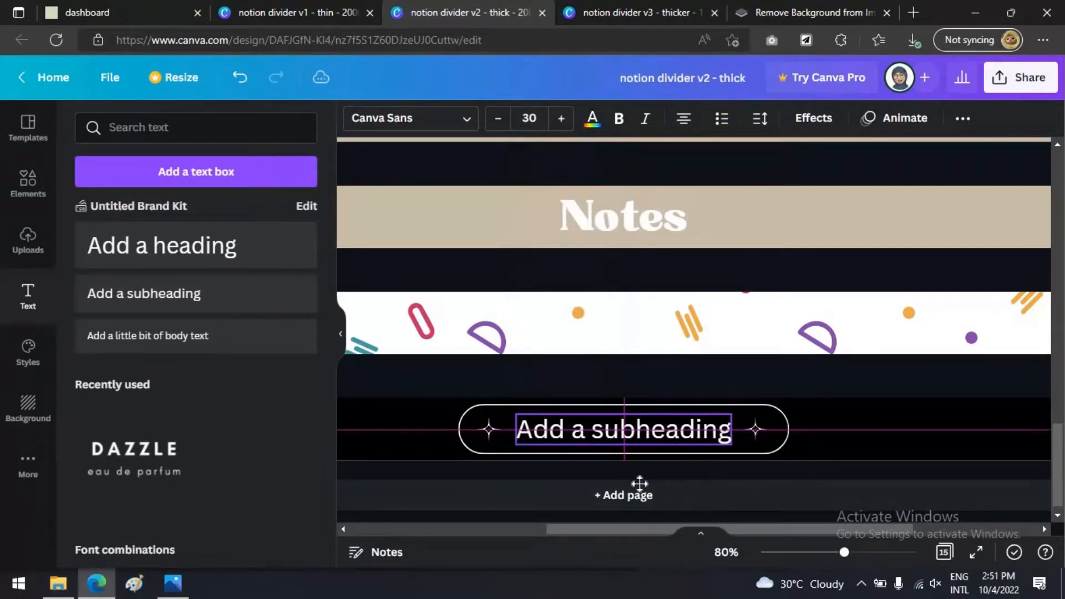
Set the subheading's font to Abril Fatface and replace its text with "home".
{"action": "left_click", "coordinate": [444, 118]}
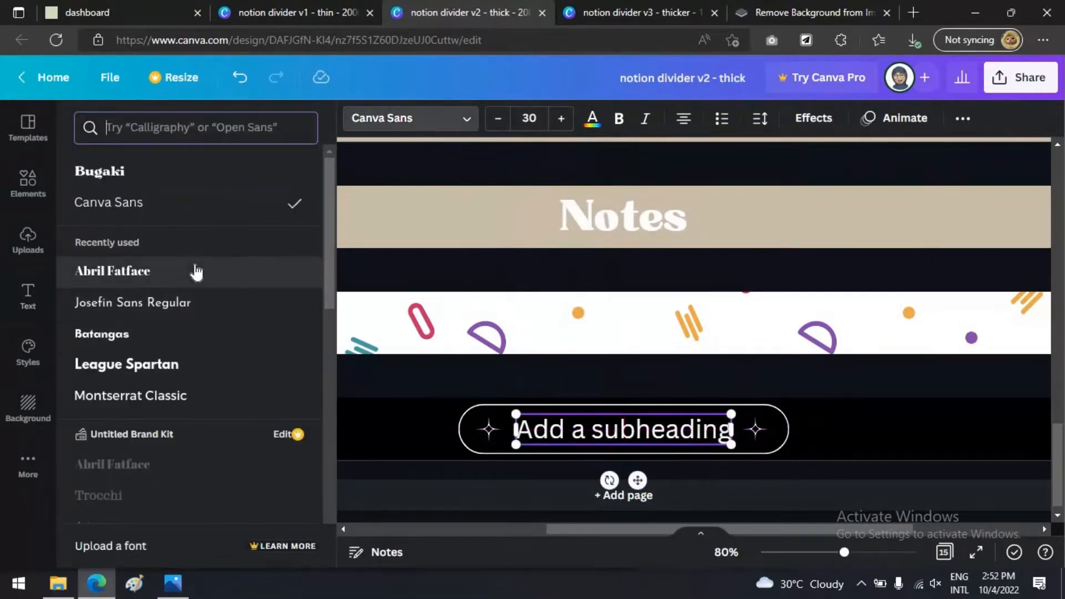
{"action": "left_click", "coordinate": [197, 273]}
{"action": "left_click", "coordinate": [645, 441]}
{"action": "key", "text": "ctrl+a"}
{"action": "type", "text": "g"}
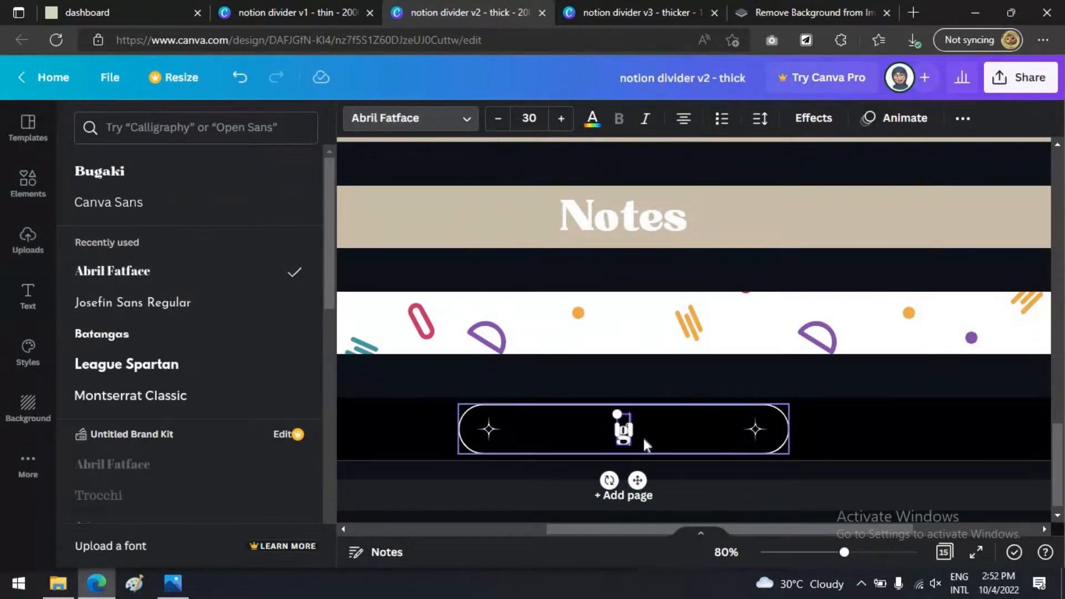
{"action": "key", "text": "BackSpace"}
{"action": "type", "text": "home"}
{"action": "left_click", "coordinate": [804, 423]}
{"action": "left_click", "coordinate": [699, 430]}
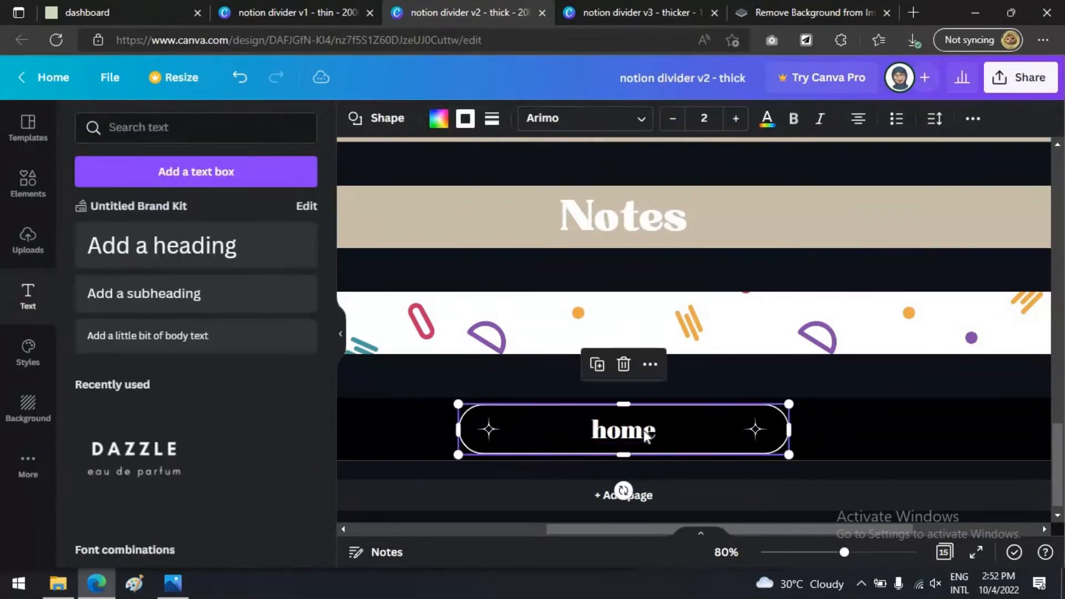
{"action": "left_click", "coordinate": [646, 436]}
{"action": "left_click", "coordinate": [883, 433]}
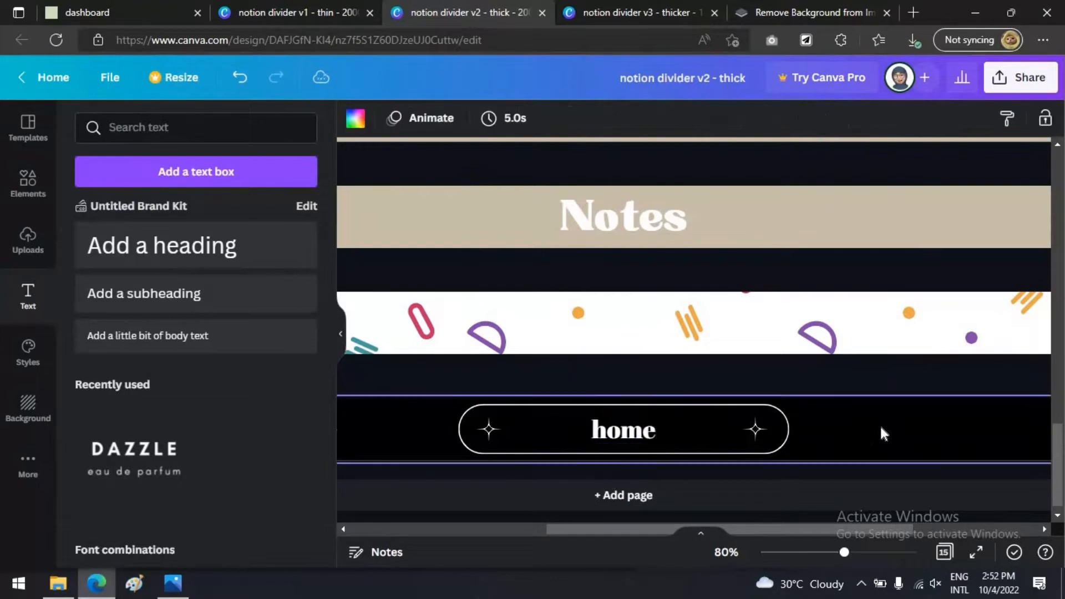
Consult the reference dashboard image, and add another page below the home divider with a white background.
{"action": "left_click", "coordinate": [172, 583]}
{"action": "scroll", "coordinate": [492, 298], "scroll_direction": "down", "scroll_amount": 1}
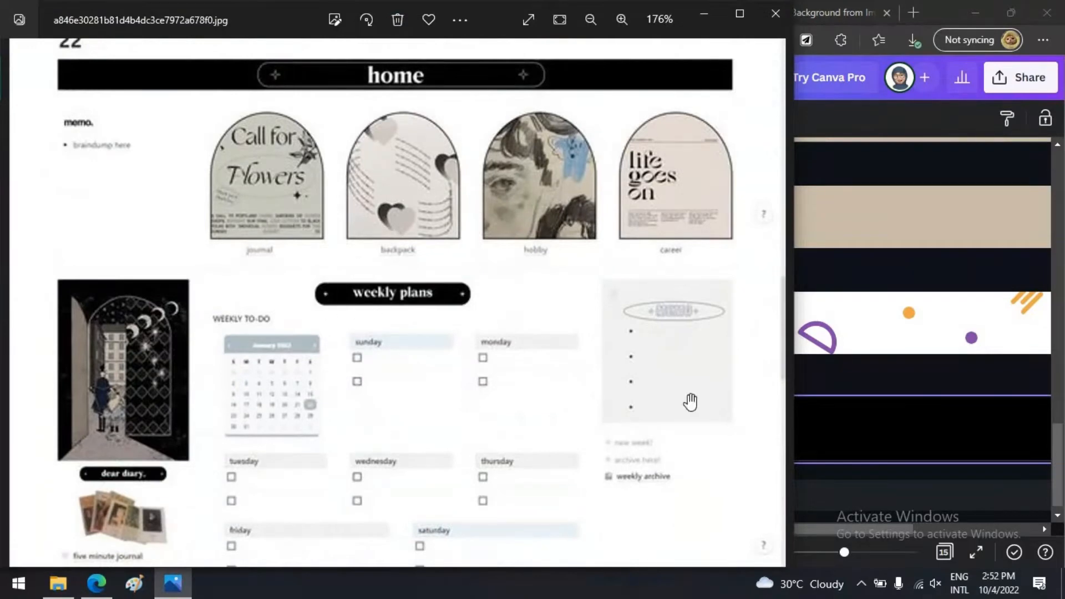
{"action": "left_click", "coordinate": [839, 473]}
{"action": "scroll", "coordinate": [688, 489], "scroll_direction": "down", "scroll_amount": 2}
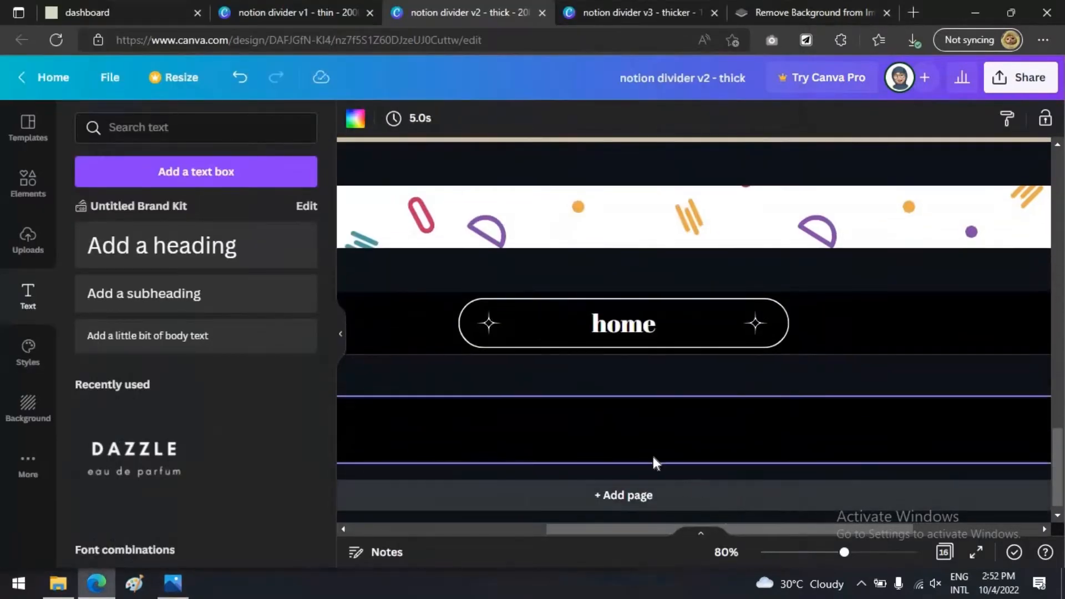
{"action": "left_click", "coordinate": [355, 118]}
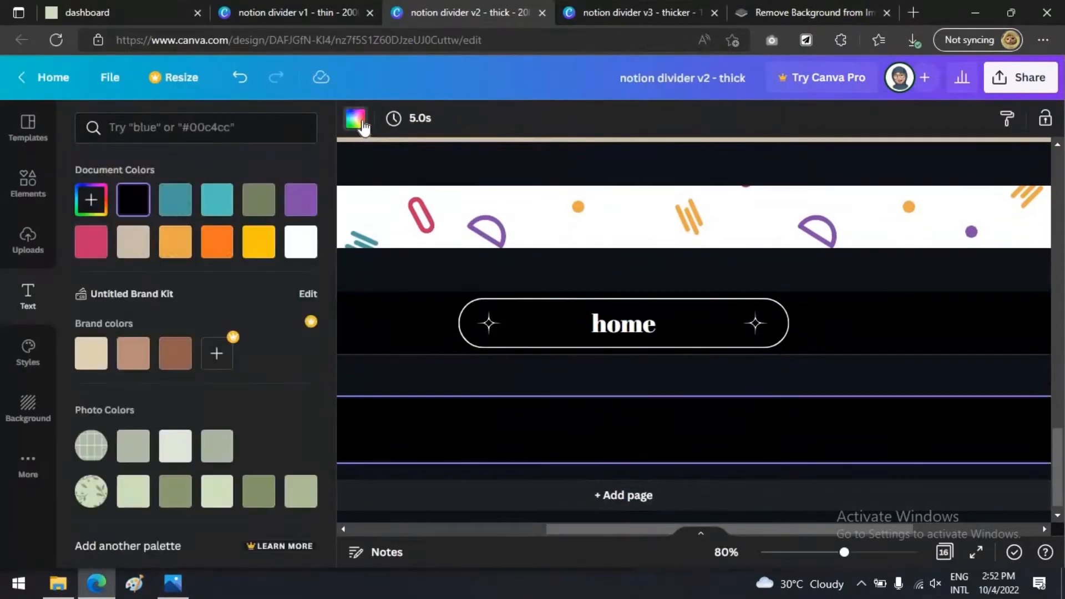
{"action": "left_click", "coordinate": [295, 247]}
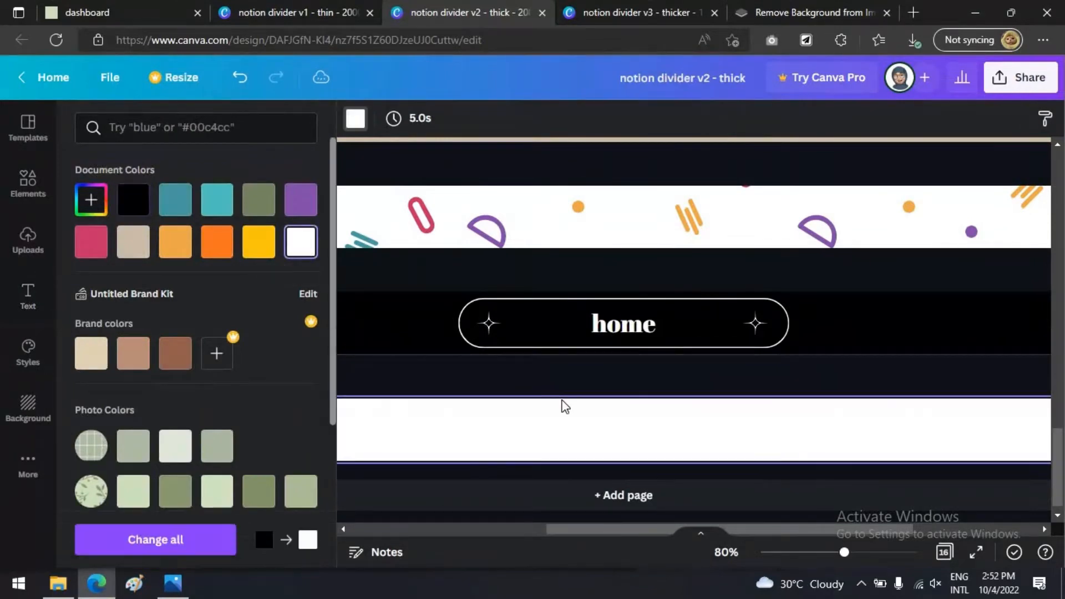
Copy the pill, both stars and the "home" text from the black page onto the new white page.
{"action": "left_click_drag", "start_coordinate": [449, 272], "coordinate": [865, 376]}
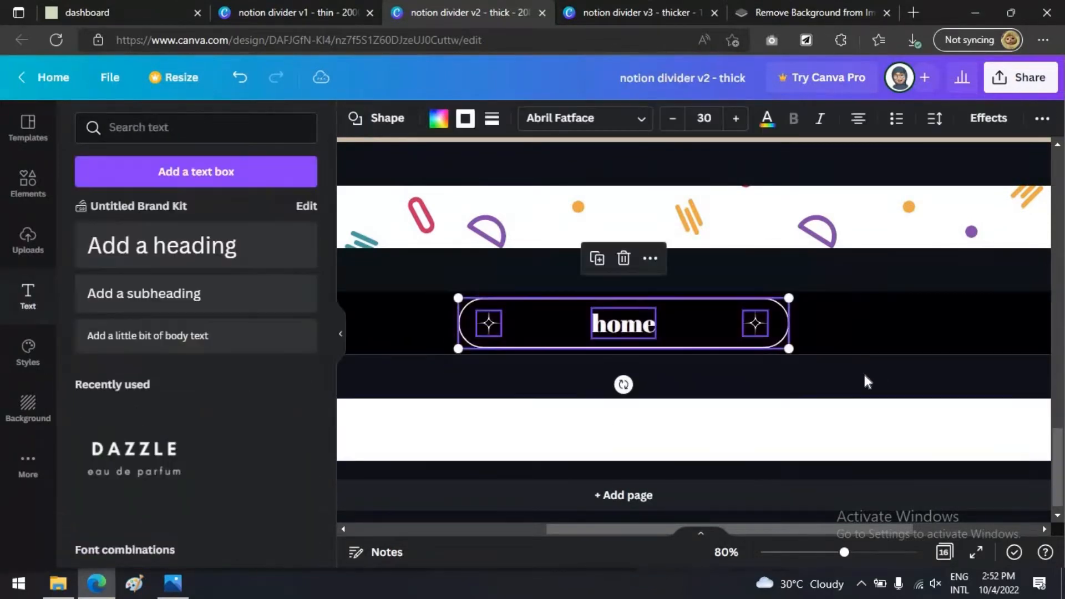
{"action": "left_click", "coordinate": [701, 452]}
{"action": "key", "text": "ctrl+v"}
{"action": "left_click", "coordinate": [851, 430]}
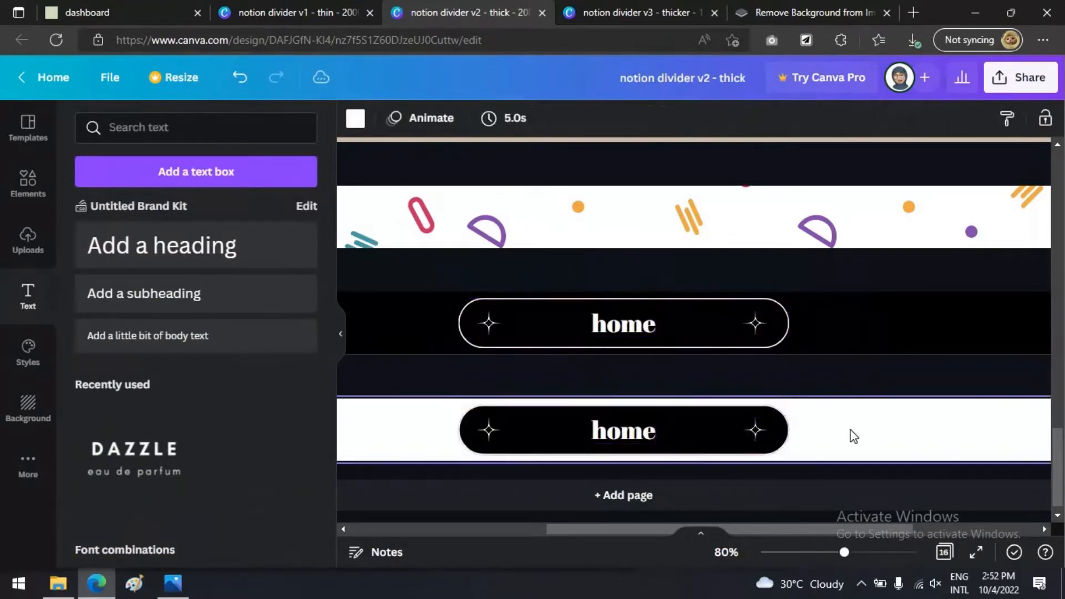
Remove the border from the black pill on the white page.
{"action": "left_click", "coordinate": [692, 438]}
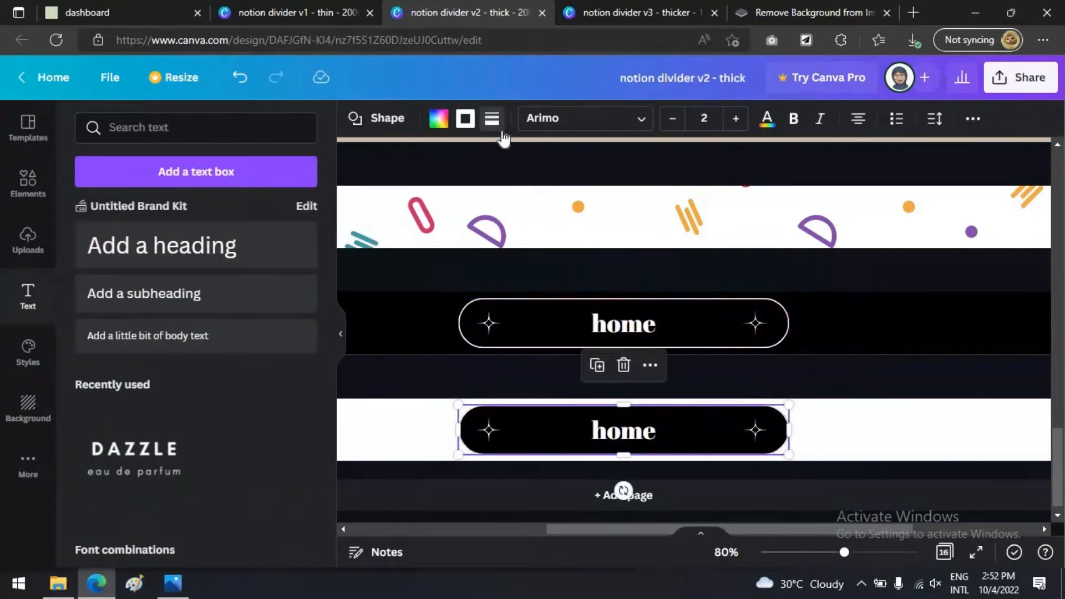
{"action": "left_click", "coordinate": [492, 119]}
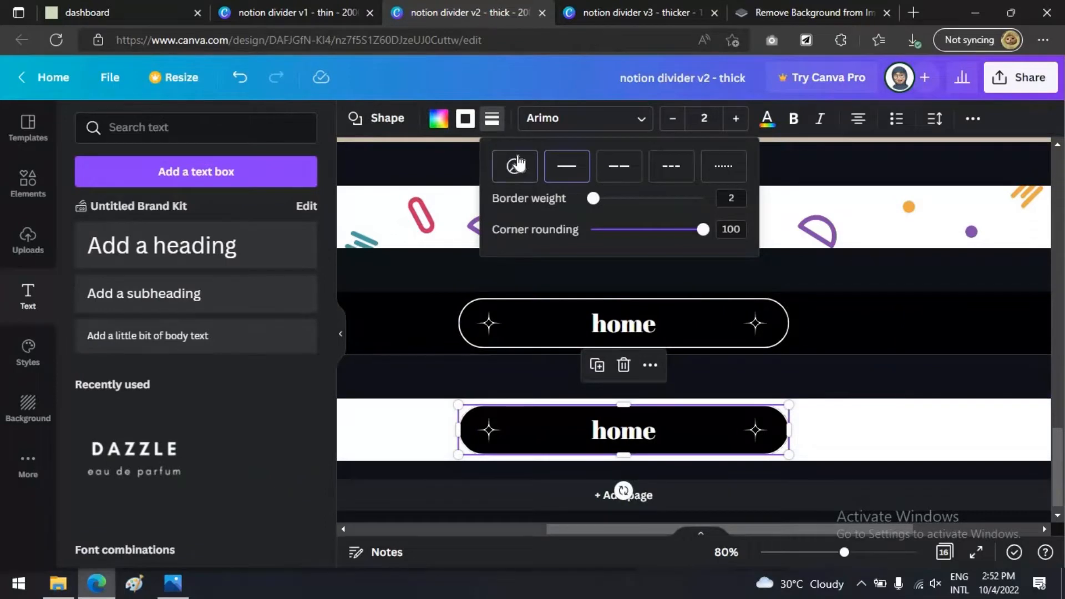
{"action": "left_click", "coordinate": [516, 165]}
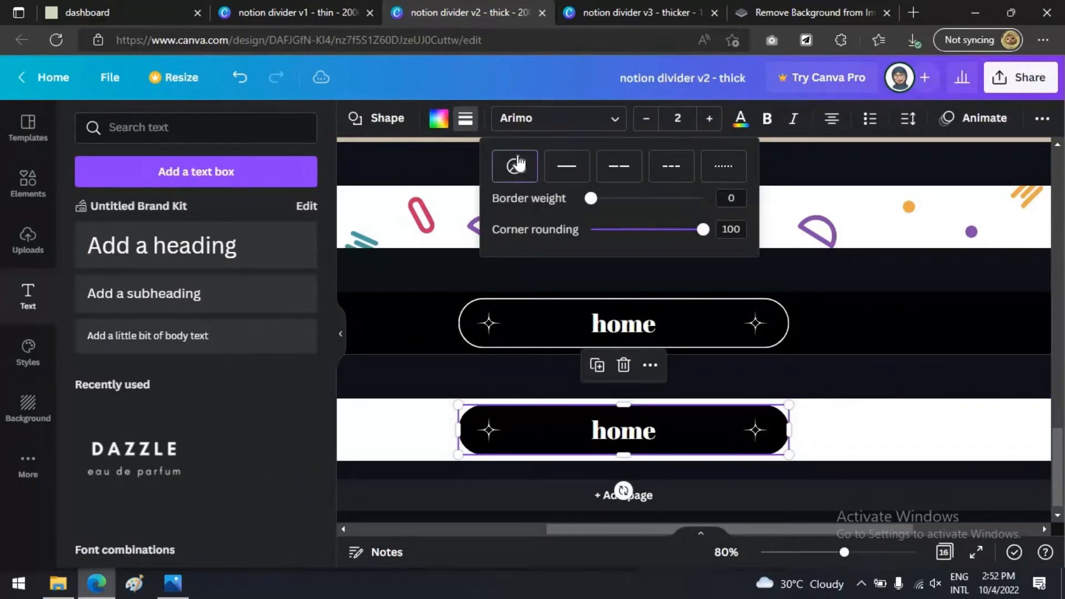
{"action": "left_click", "coordinate": [835, 438]}
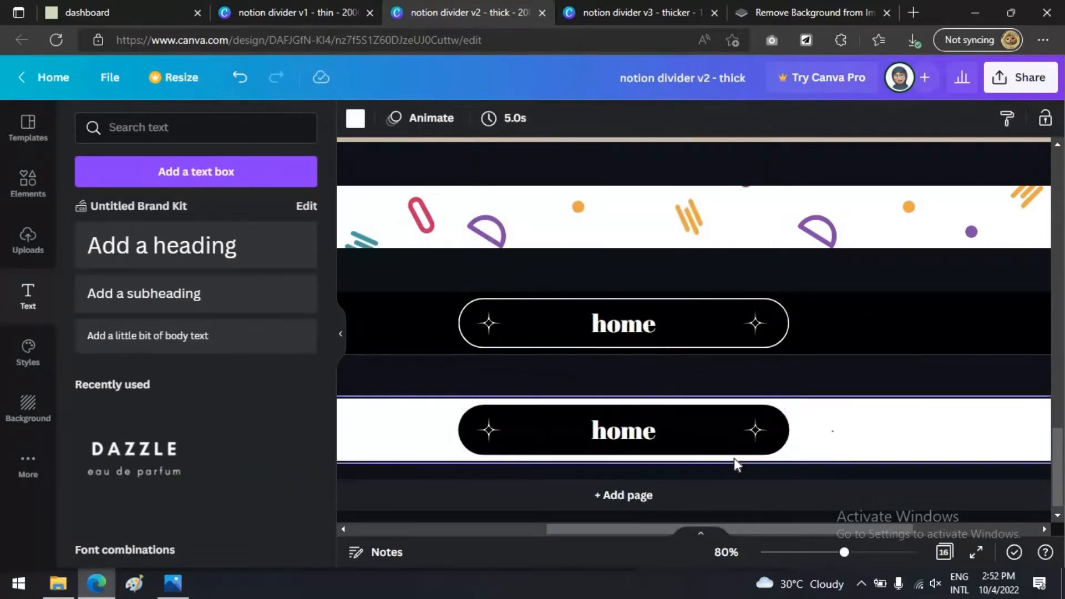
Delete both outlined stars from the pill on the white page.
{"action": "left_click", "coordinate": [756, 431]}
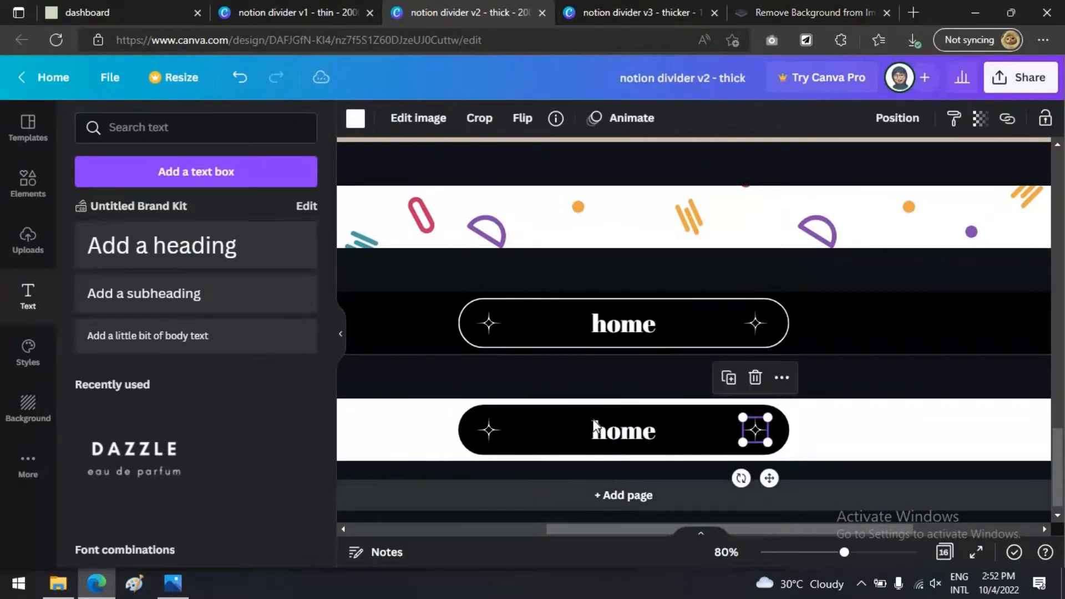
{"action": "left_click", "coordinate": [489, 430], "text": "shift"}
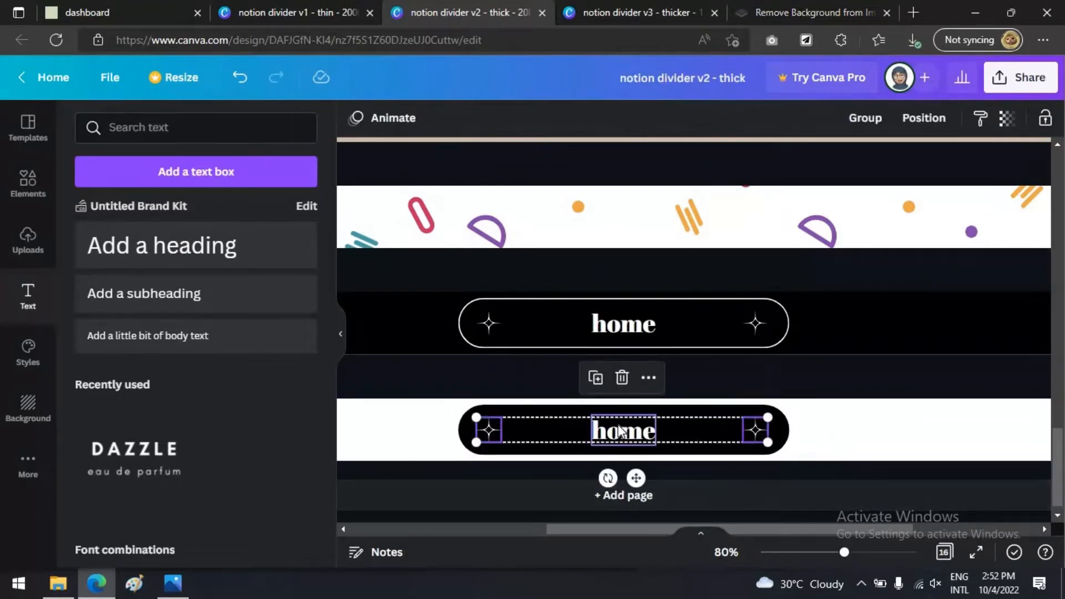
{"action": "key", "text": "Delete"}
Add the solid white four-pointed star at one end of the white page's pill and duplicate it to the opposite end.
{"action": "left_click", "coordinate": [27, 183]}
{"action": "scroll", "coordinate": [248, 380], "scroll_direction": "down", "scroll_amount": 1}
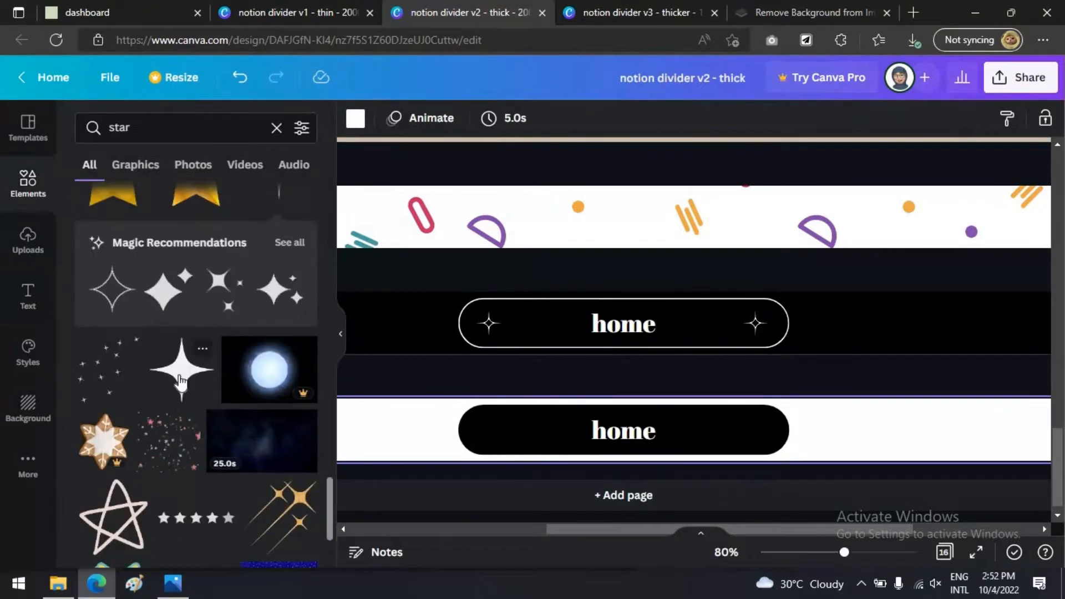
{"action": "left_click", "coordinate": [181, 377]}
{"action": "left_click_drag", "start_coordinate": [607, 430], "coordinate": [493, 430]}
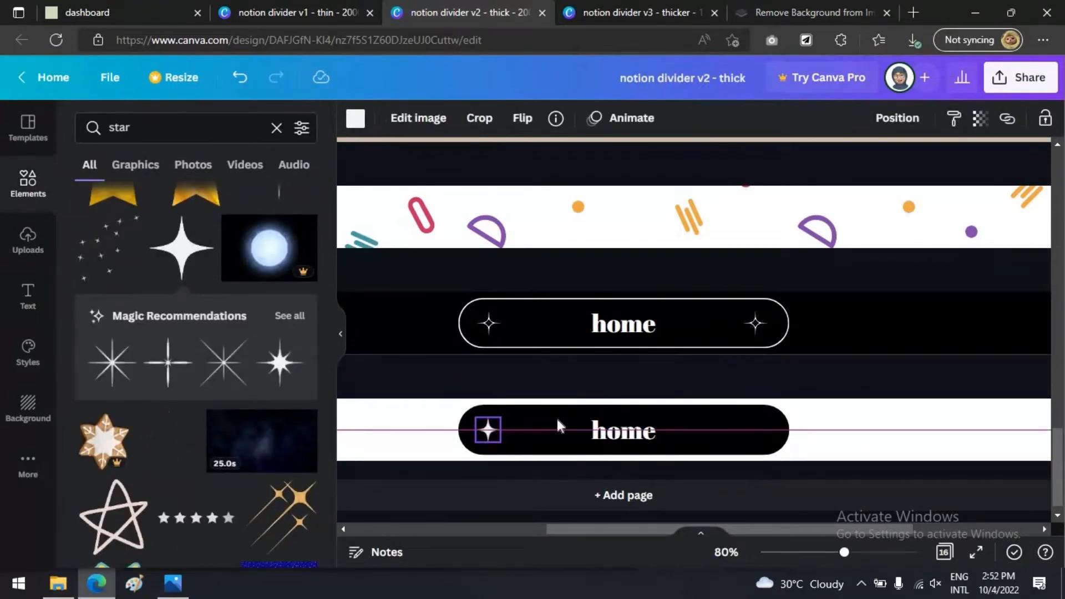
{"action": "left_click", "coordinate": [355, 118]}
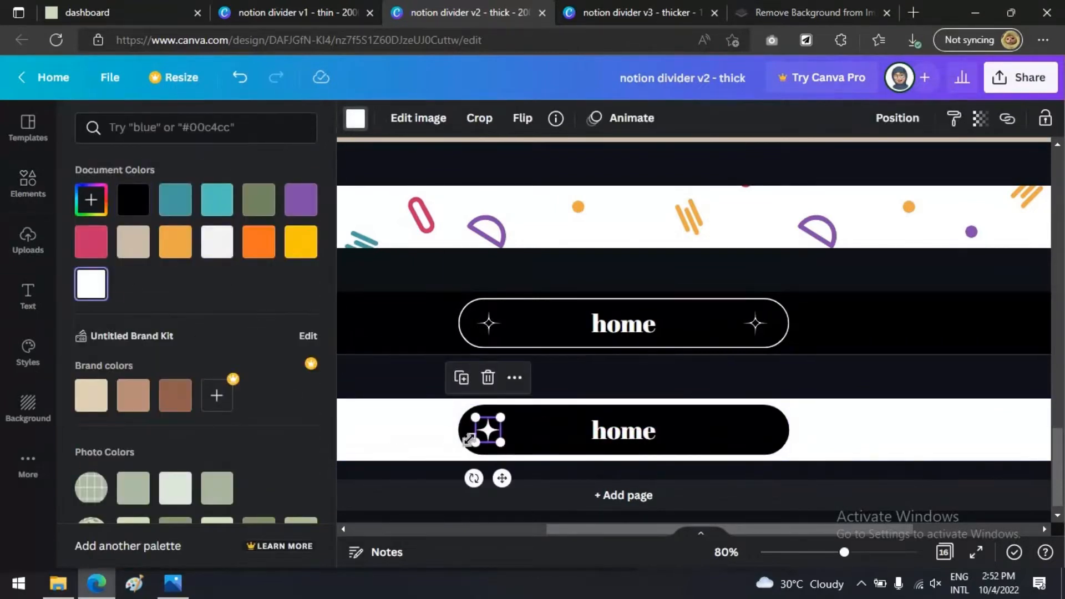
{"action": "key", "text": "ctrl+d"}
{"action": "left_click_drag", "start_coordinate": [499, 442], "coordinate": [761, 434]}
Download only pages 15 and 16 of the design as PNG.
{"action": "left_click", "coordinate": [1021, 77]}
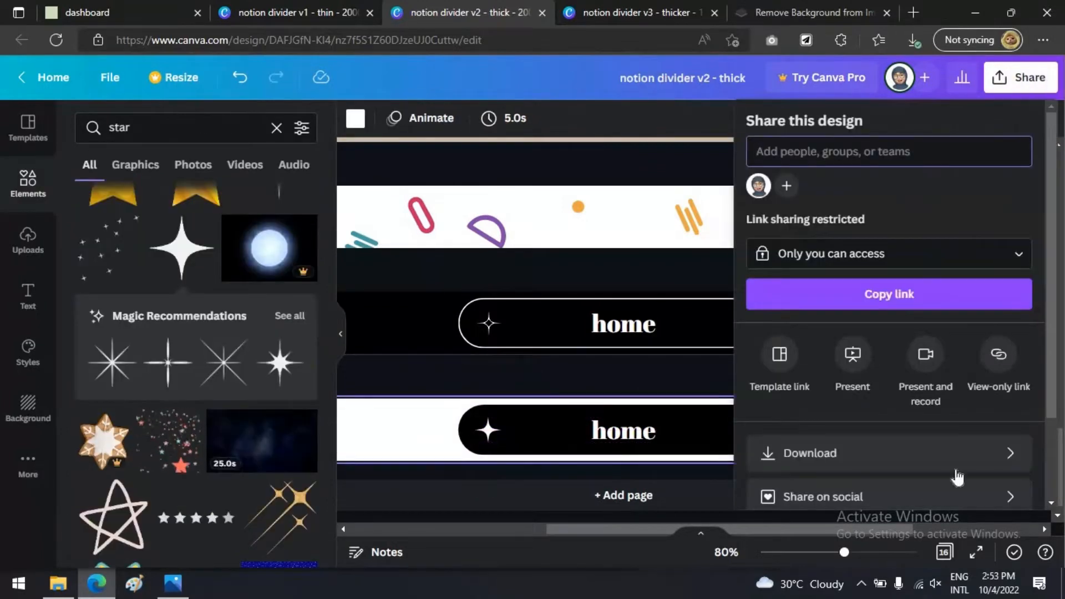
{"action": "left_click", "coordinate": [921, 468]}
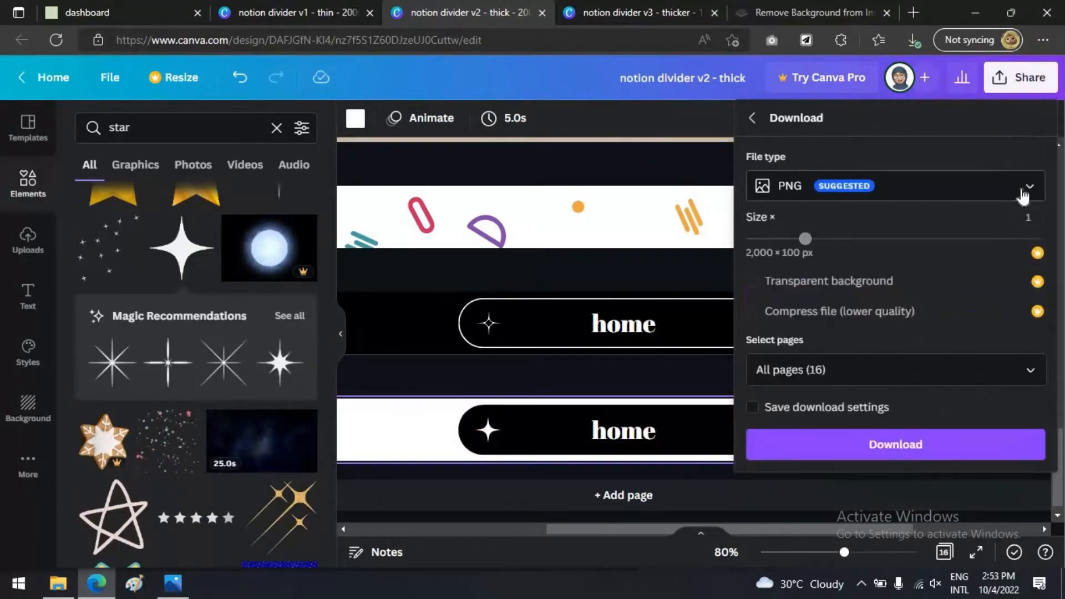
{"action": "left_click", "coordinate": [862, 373]}
{"action": "left_click", "coordinate": [1015, 119]}
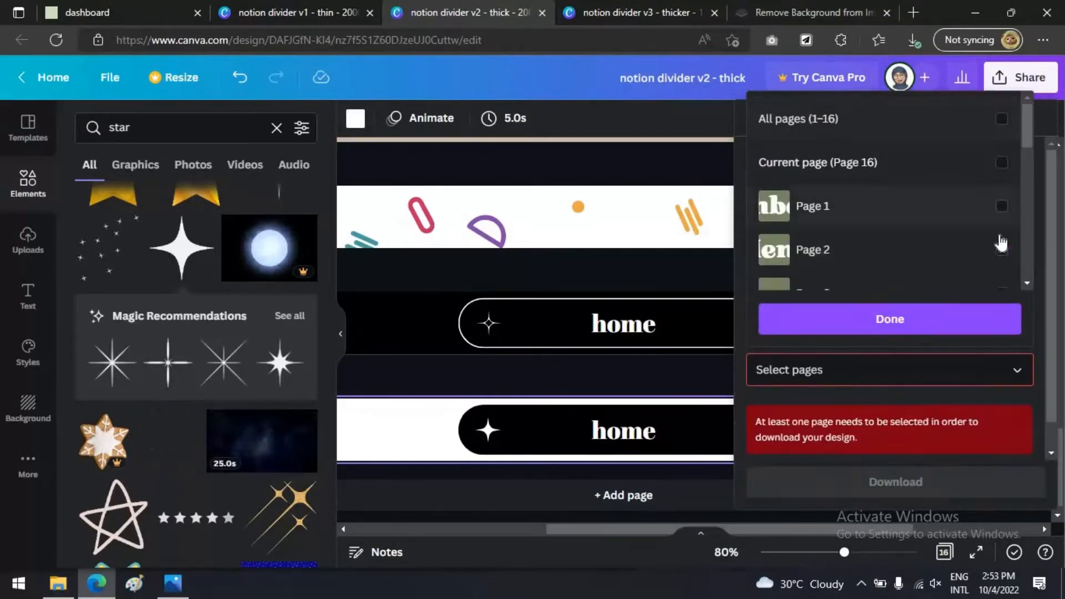
{"action": "scroll", "coordinate": [999, 238], "scroll_direction": "down", "scroll_amount": 10}
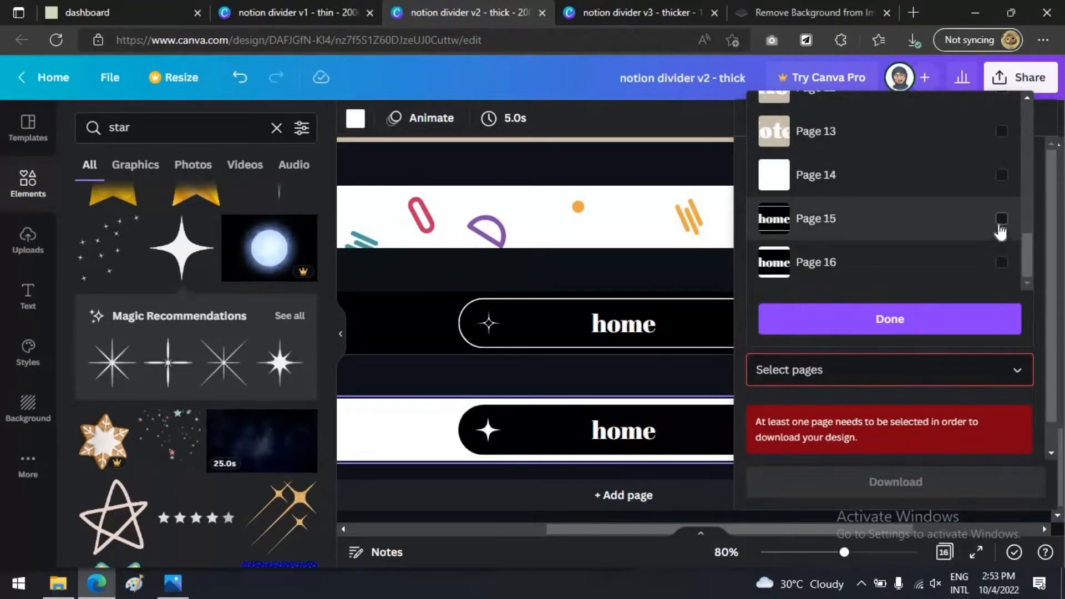
{"action": "left_click", "coordinate": [1002, 219]}
{"action": "left_click", "coordinate": [1015, 262]}
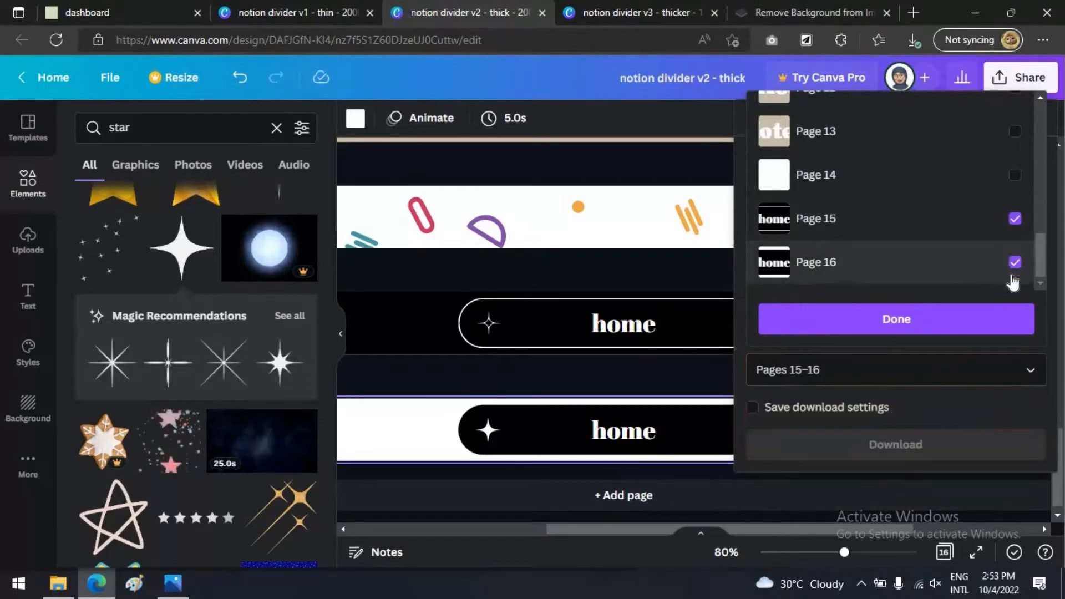
{"action": "left_click", "coordinate": [1005, 326]}
{"action": "left_click", "coordinate": [968, 448]}
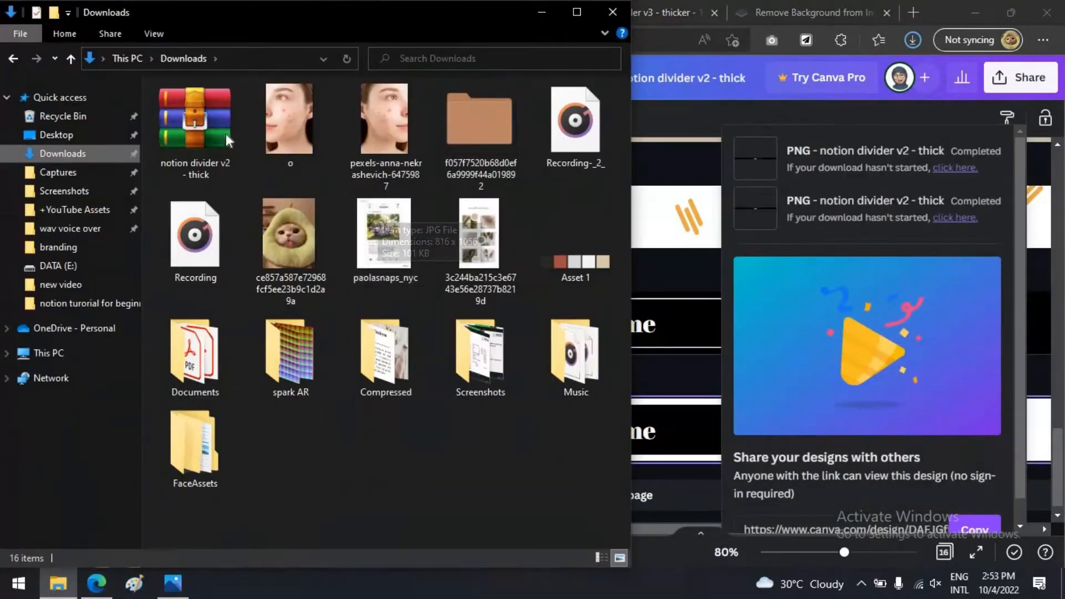
Extract the "notion divider v2 - thick" archive into Downloads and add images 15 and 16 below the dividers on the Notion dashboard page.
{"action": "right_click", "coordinate": [225, 134]}
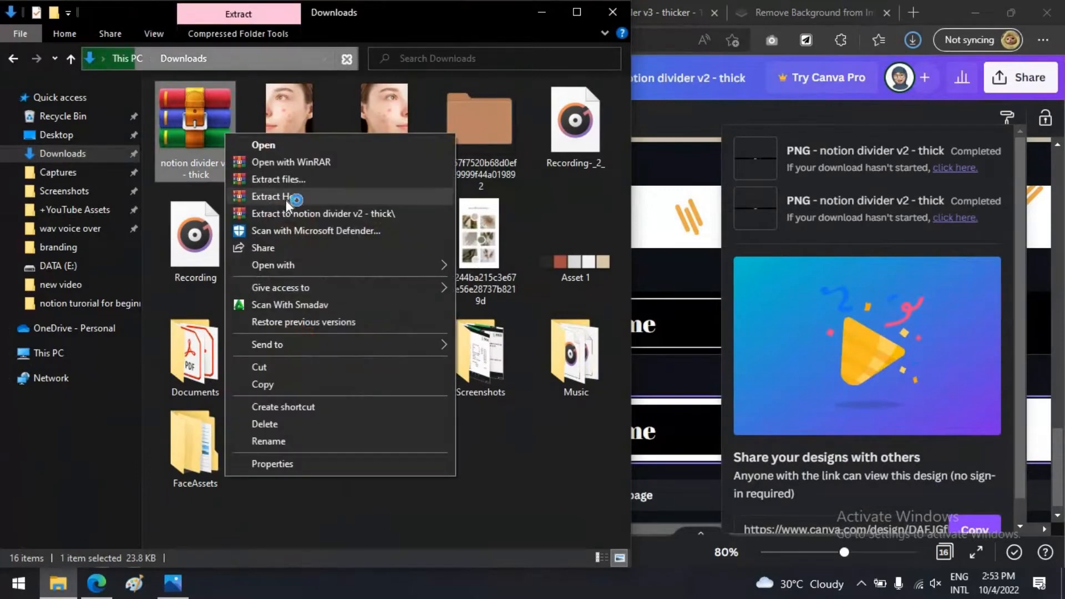
{"action": "left_click", "coordinate": [292, 198]}
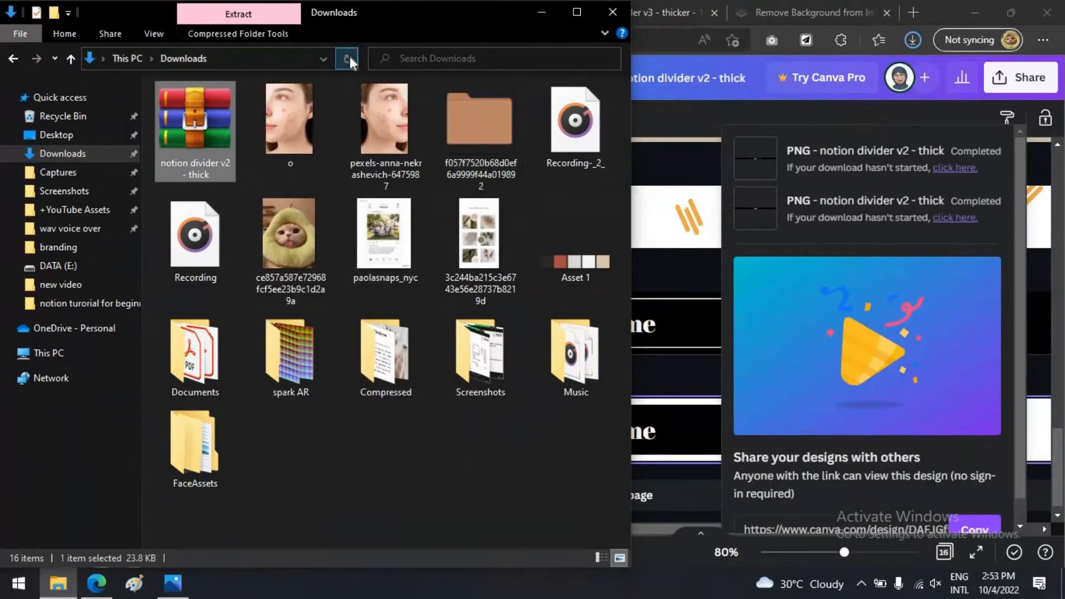
{"action": "left_click", "coordinate": [384, 146]}
{"action": "left_click", "coordinate": [300, 148], "text": "ctrl"}
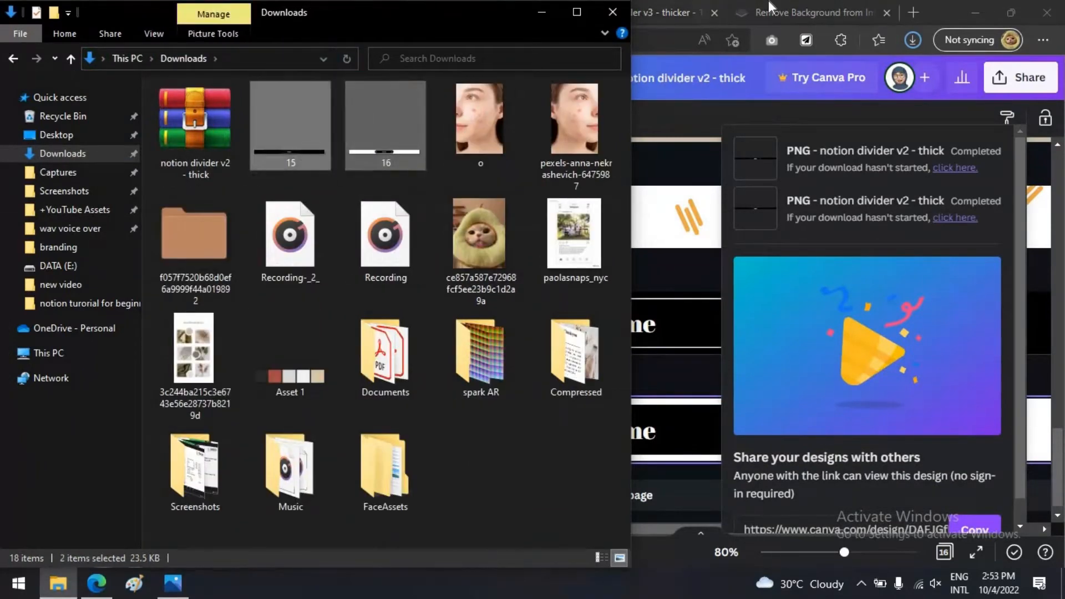
{"action": "left_click", "coordinate": [768, 2]}
{"action": "left_click", "coordinate": [84, 11]}
{"action": "left_click", "coordinate": [58, 584]}
{"action": "left_click_drag", "start_coordinate": [287, 136], "coordinate": [862, 521]}
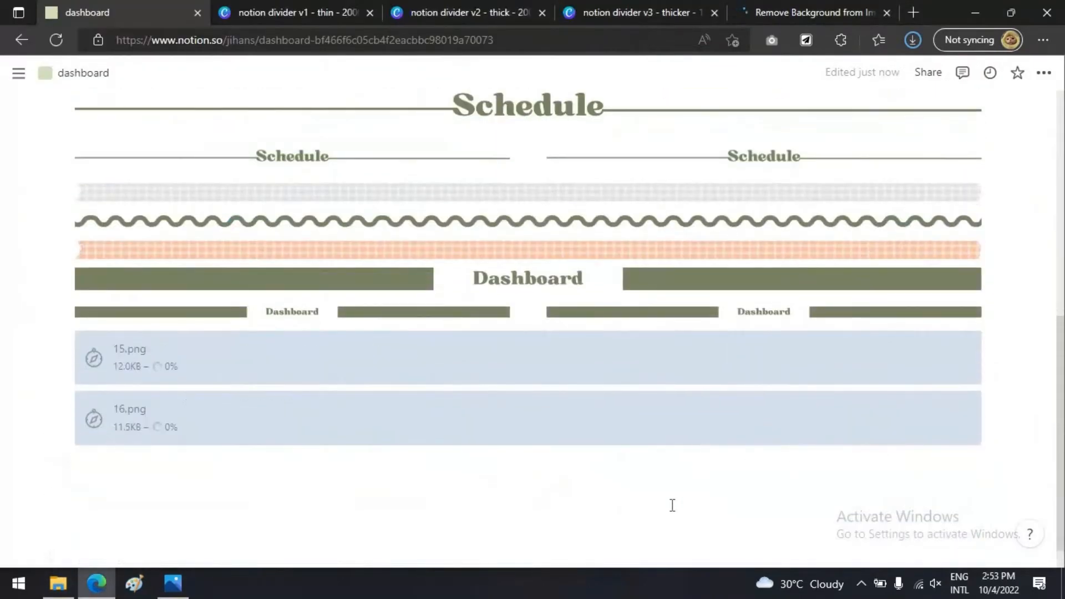
{"action": "left_click", "coordinate": [584, 488]}
Widen the black "home" banner to the full content width of the dashboard page.
{"action": "mouse_move", "coordinate": [976, 360]}
{"action": "left_mouse_down"}
{"action": "mouse_move", "coordinate": [1039, 364]}
{"action": "mouse_move", "coordinate": [808, 381]}
{"action": "mouse_move", "coordinate": [760, 366]}
{"action": "mouse_move", "coordinate": [990, 362]}
{"action": "left_mouse_up"}
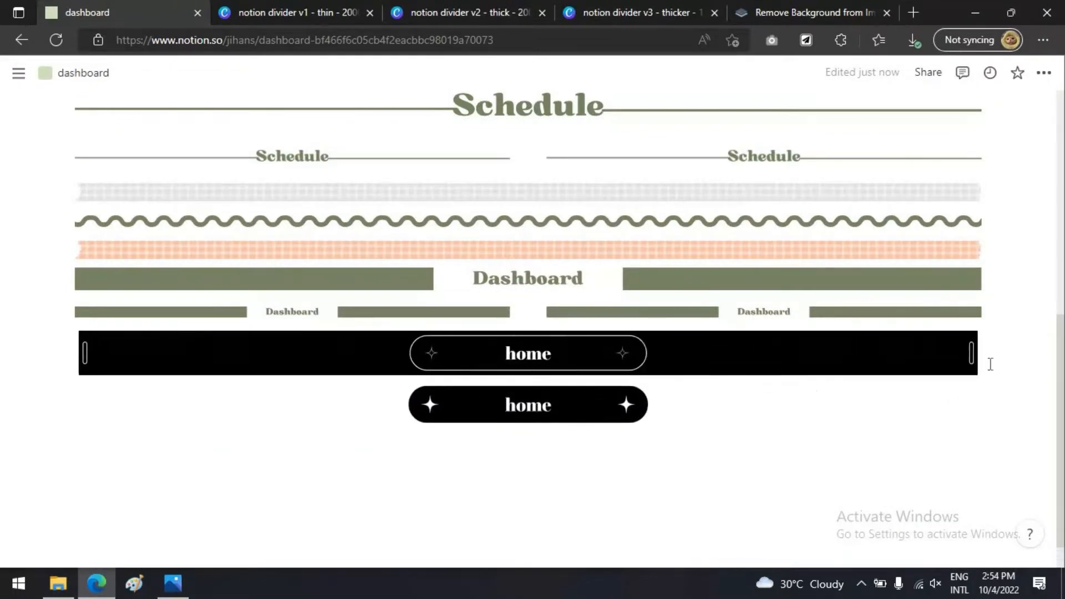
{"action": "left_click", "coordinate": [590, 493]}
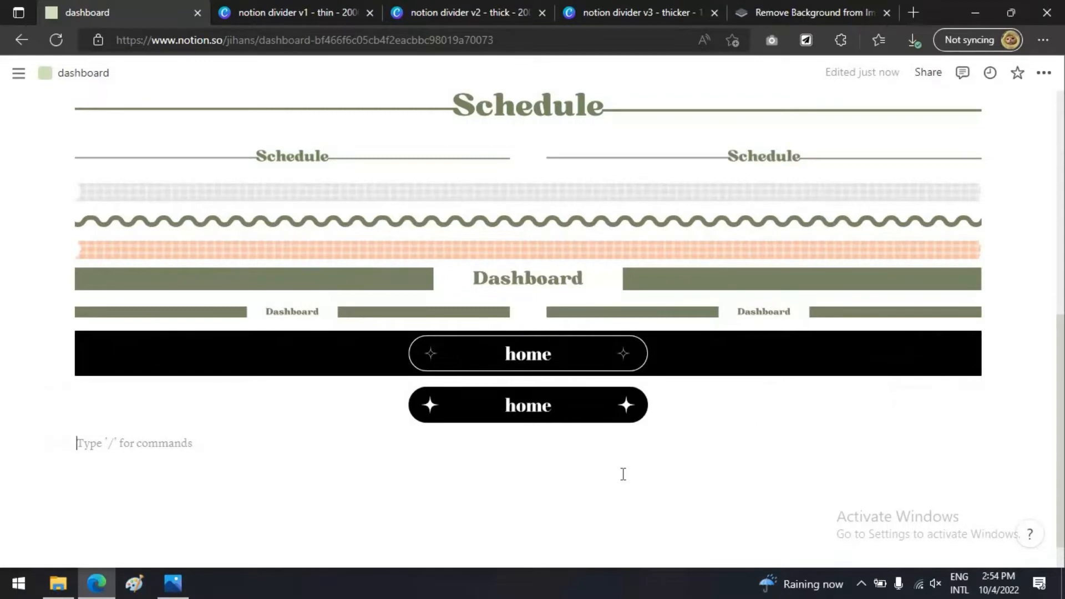
Check how both "home" banners look in Notion's dark mode, and return to light mode.
{"action": "key", "text": "ctrl+shift+l"}
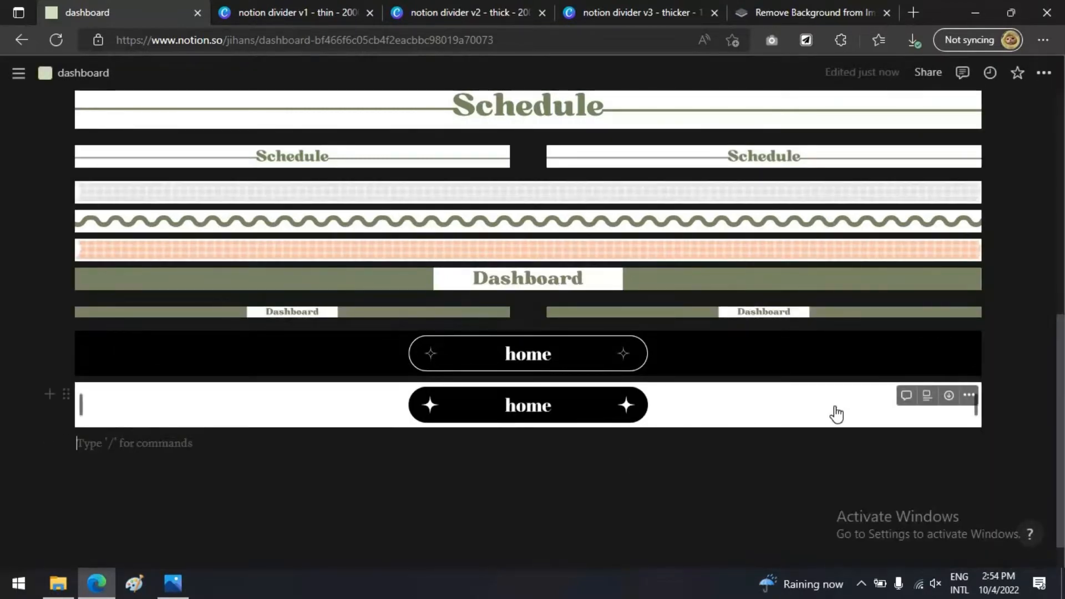
{"action": "key", "text": "ctrl+shift+l"}
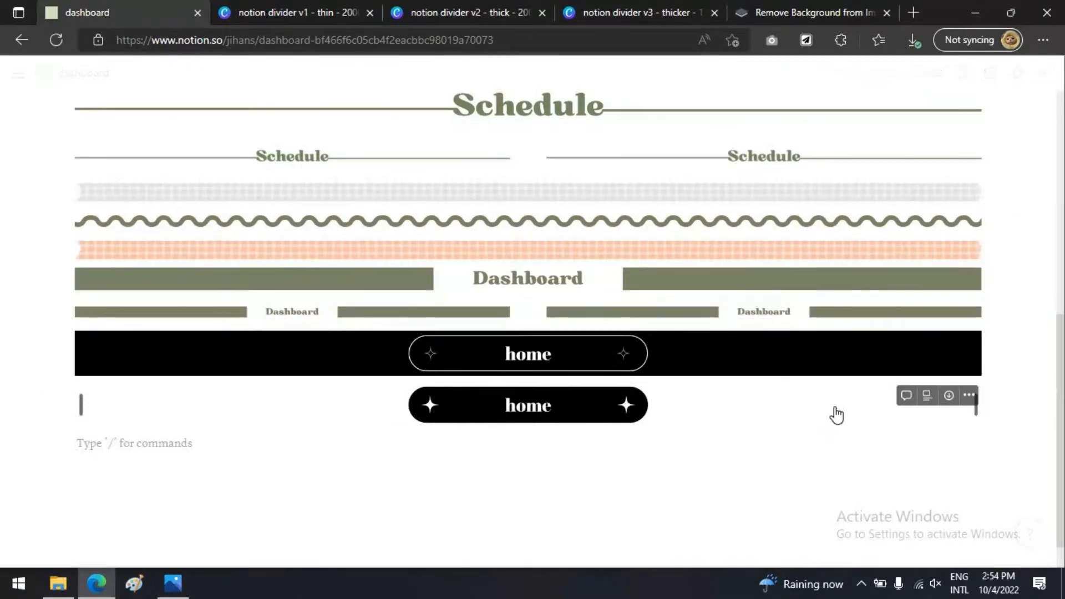
Switch to remove.bg and upload image 16 from Downloads for background removal.
{"action": "left_click", "coordinate": [791, 8]}
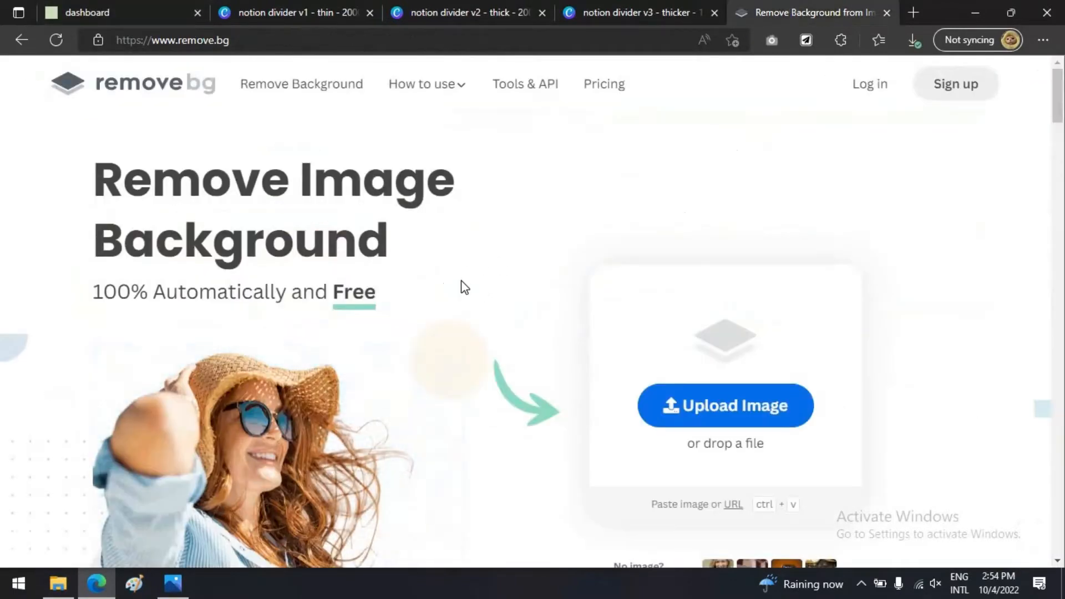
{"action": "left_click", "coordinate": [56, 597]}
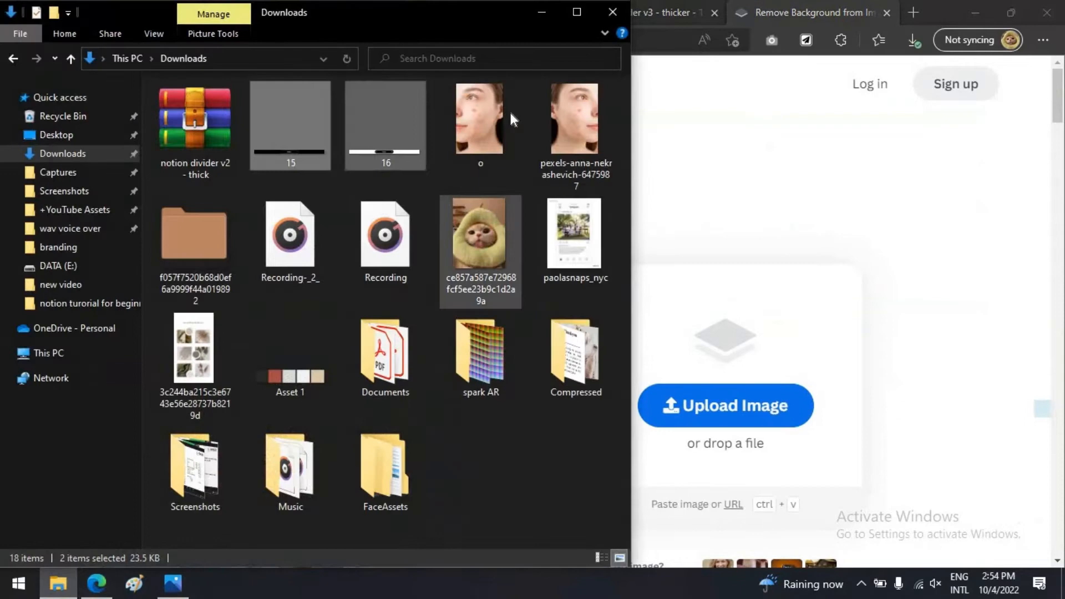
{"action": "left_click", "coordinate": [377, 139]}
{"action": "left_click_drag", "start_coordinate": [380, 140], "coordinate": [662, 253]}
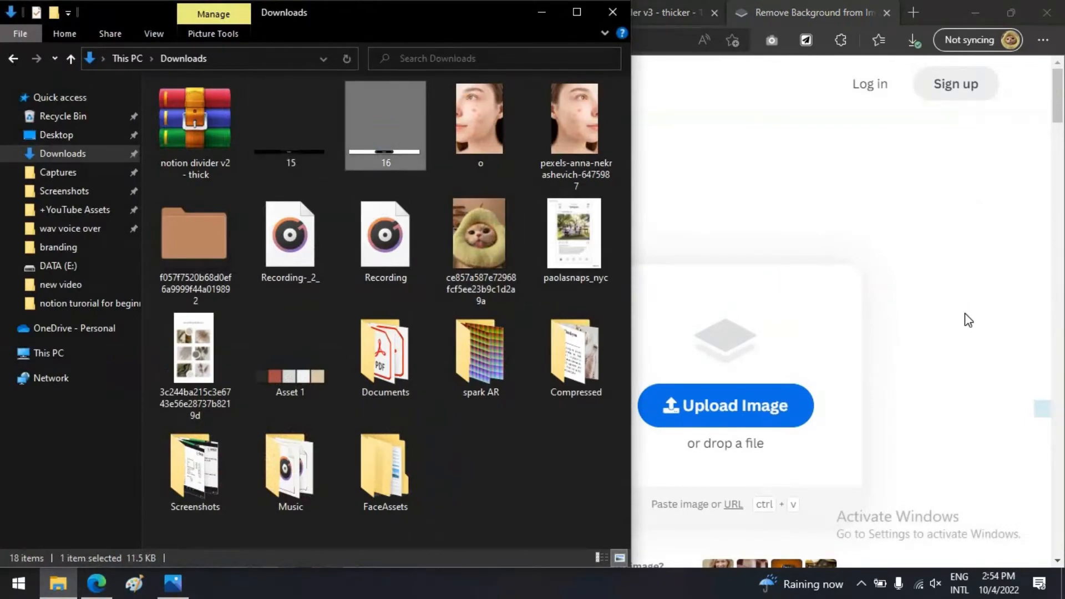
{"action": "left_click_drag", "start_coordinate": [968, 320], "coordinate": [946, 322]}
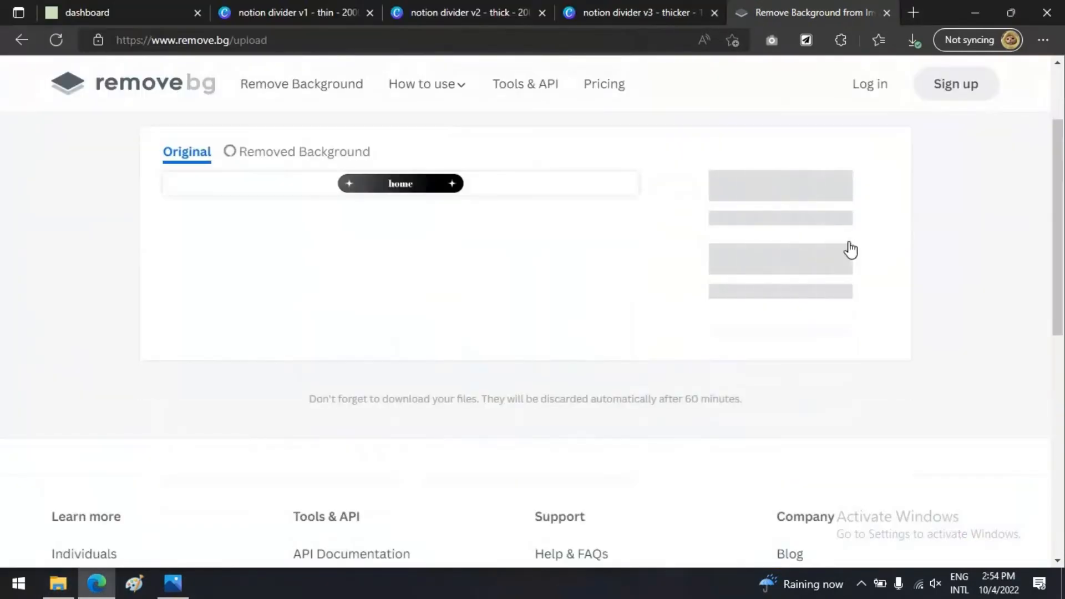
Open the background-removed banner for editing and touch it up with the Restore brush at a smaller size.
{"action": "left_click", "coordinate": [598, 192]}
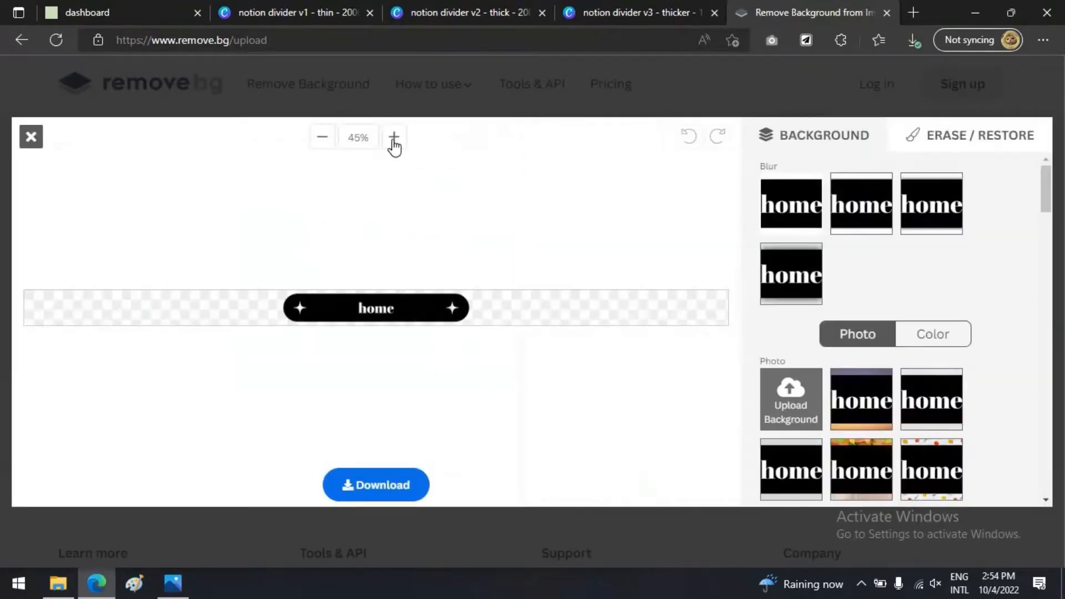
{"action": "left_click", "coordinate": [394, 137]}
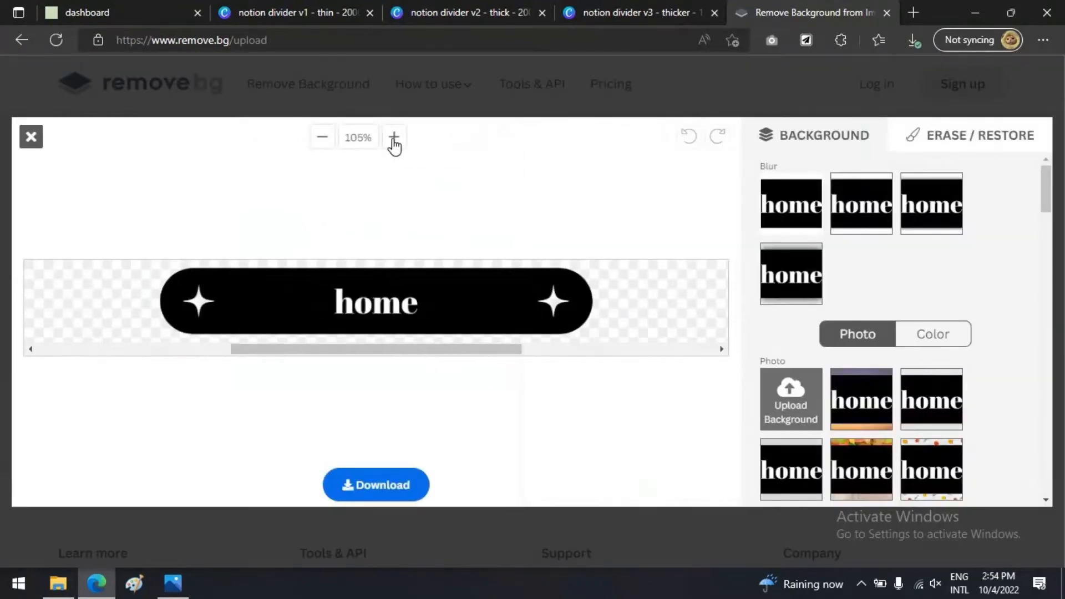
{"action": "left_click", "coordinate": [394, 137]}
{"action": "left_click", "coordinate": [394, 137]}
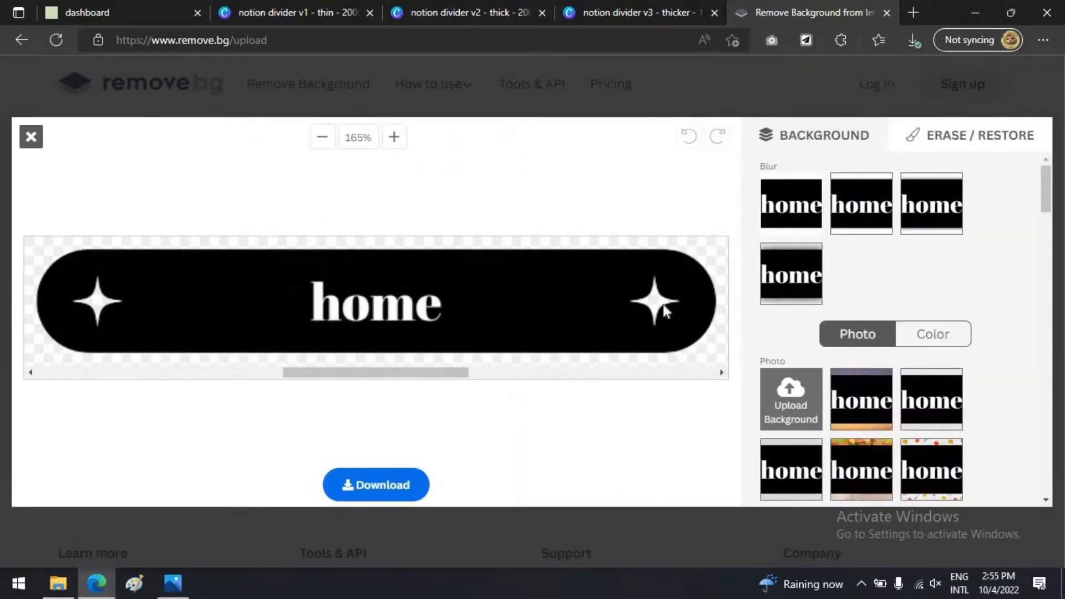
{"action": "left_click", "coordinate": [994, 135]}
{"action": "left_click", "coordinate": [939, 181]}
{"action": "left_click_drag", "start_coordinate": [892, 226], "coordinate": [828, 227]}
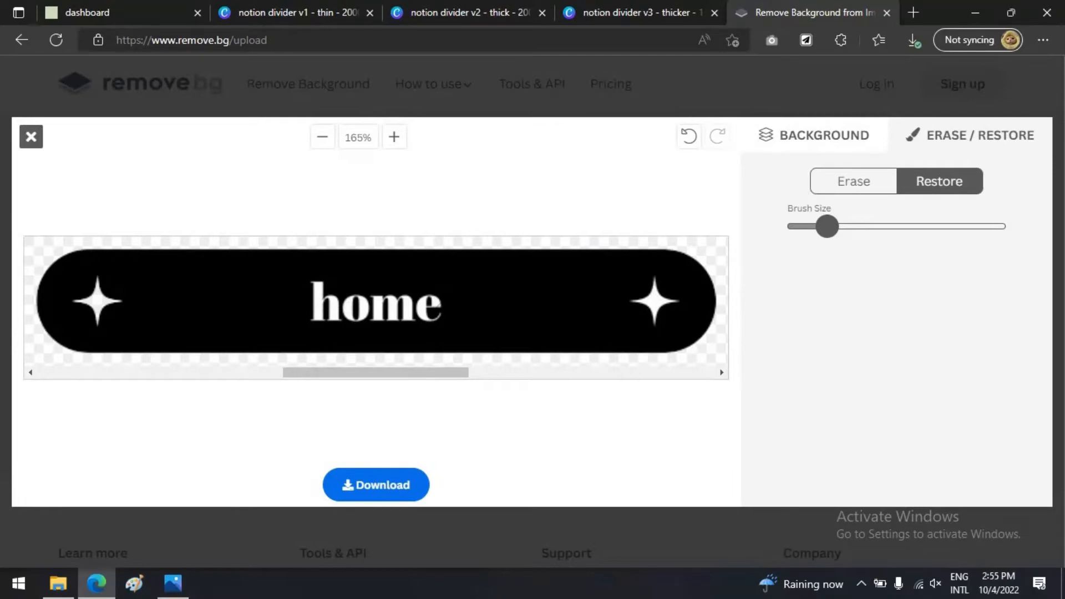
Download the transparent banner and add 16-removebg-preview below the "home" banners on the Notion dashboard page.
{"action": "left_click", "coordinate": [376, 485]}
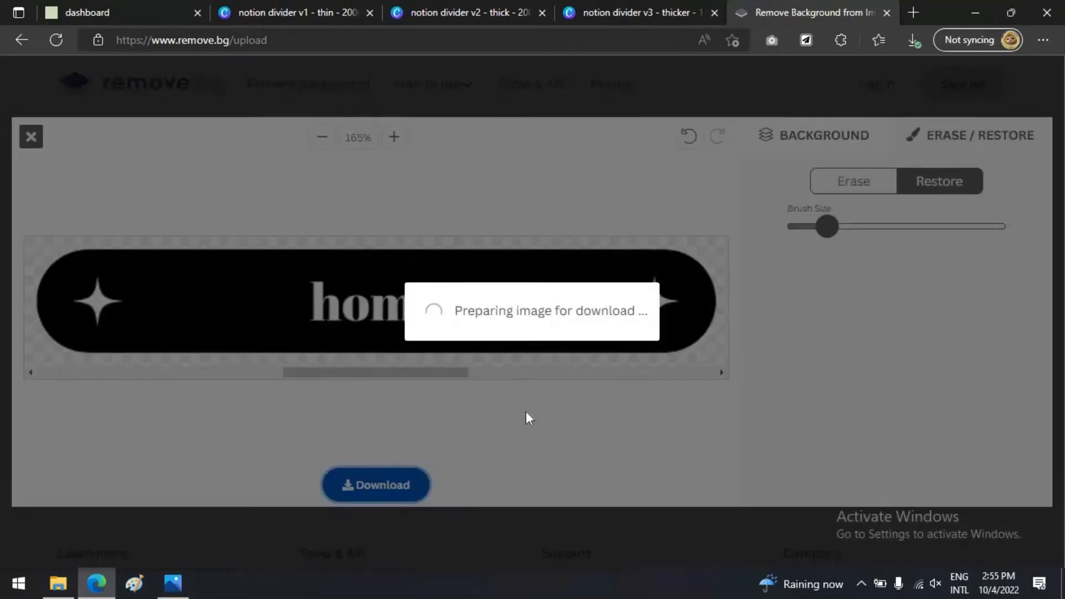
{"action": "left_click", "coordinate": [563, 335]}
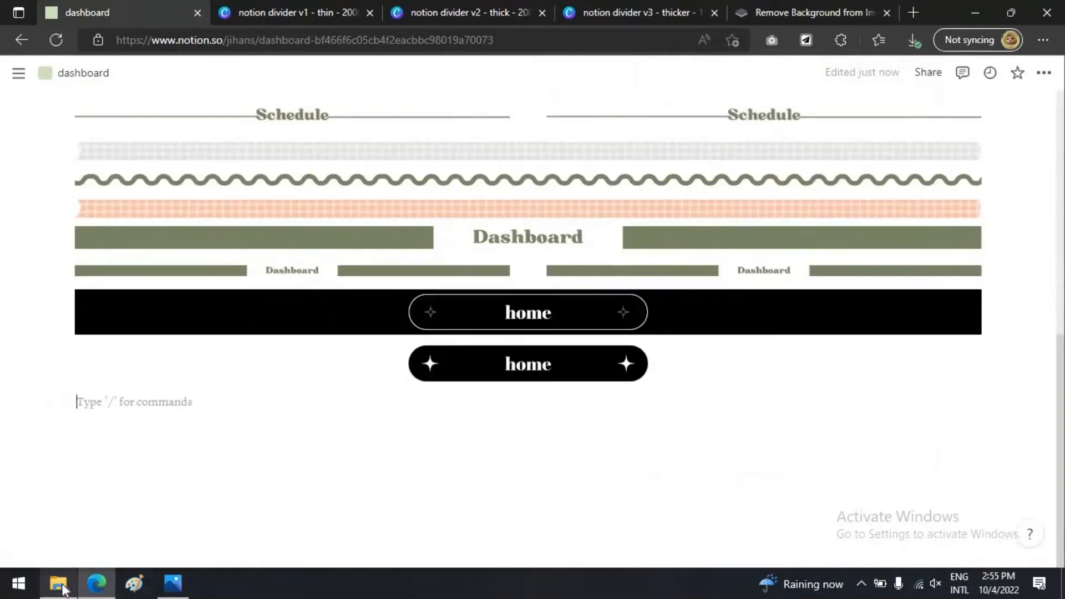
{"action": "left_click", "coordinate": [58, 583]}
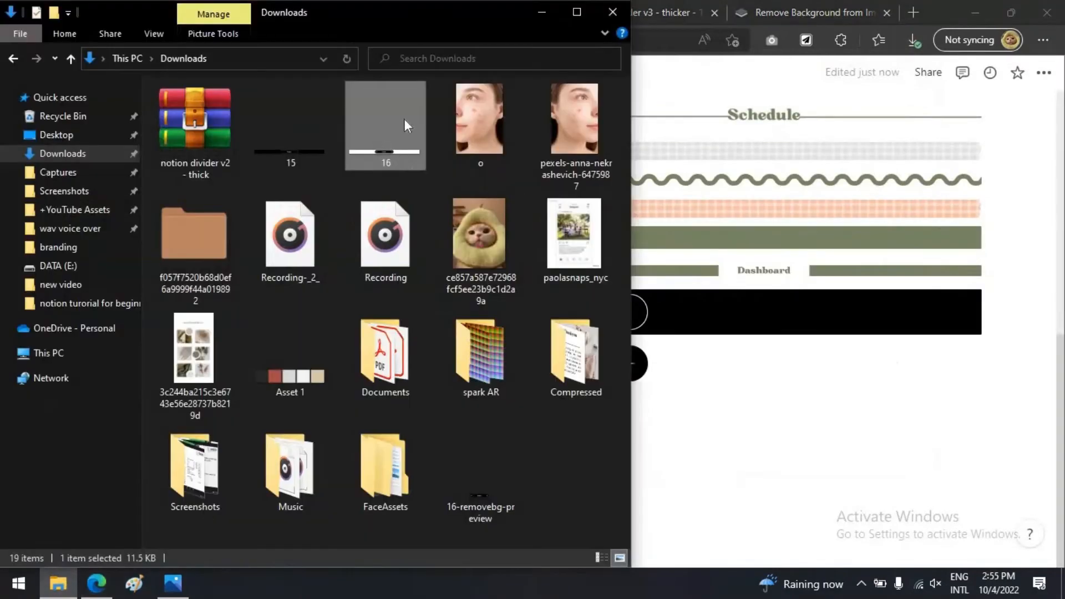
{"action": "left_click", "coordinate": [344, 59]}
{"action": "left_click_drag", "start_coordinate": [195, 125], "coordinate": [782, 401]}
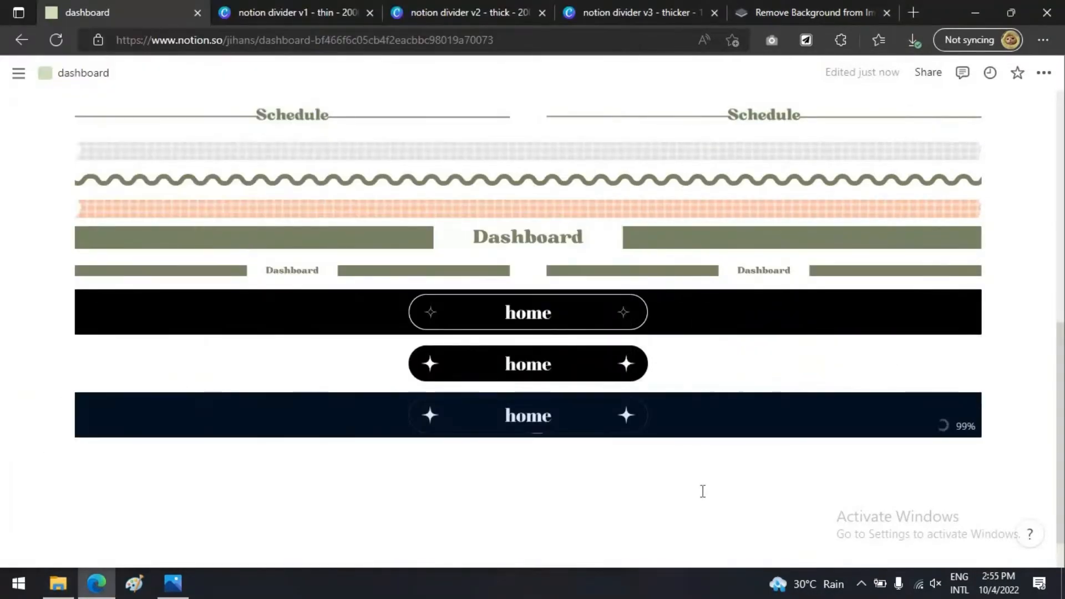
Check the transparent "home" banner in Notion's dark mode, view it enlarged, and return to light mode.
{"action": "key", "text": "ctrl+shift+l"}
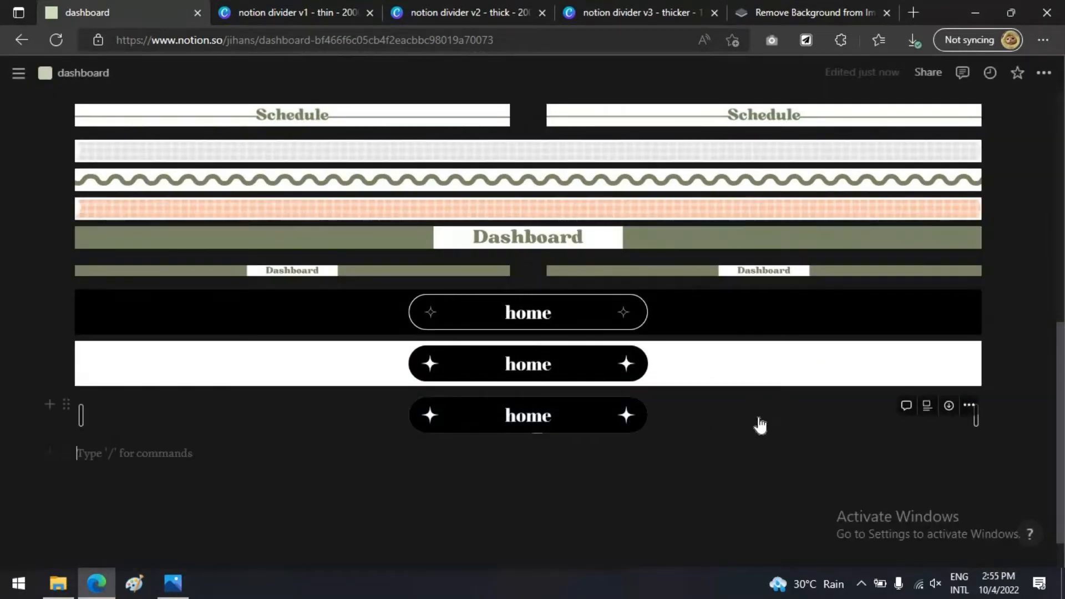
{"action": "left_click", "coordinate": [554, 426]}
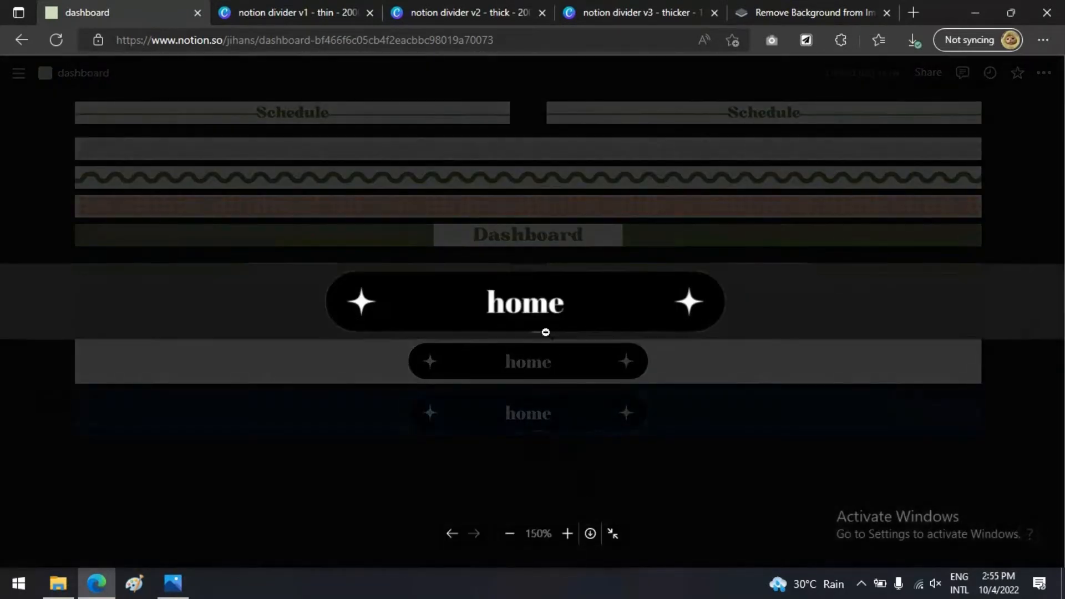
{"action": "left_click", "coordinate": [792, 515]}
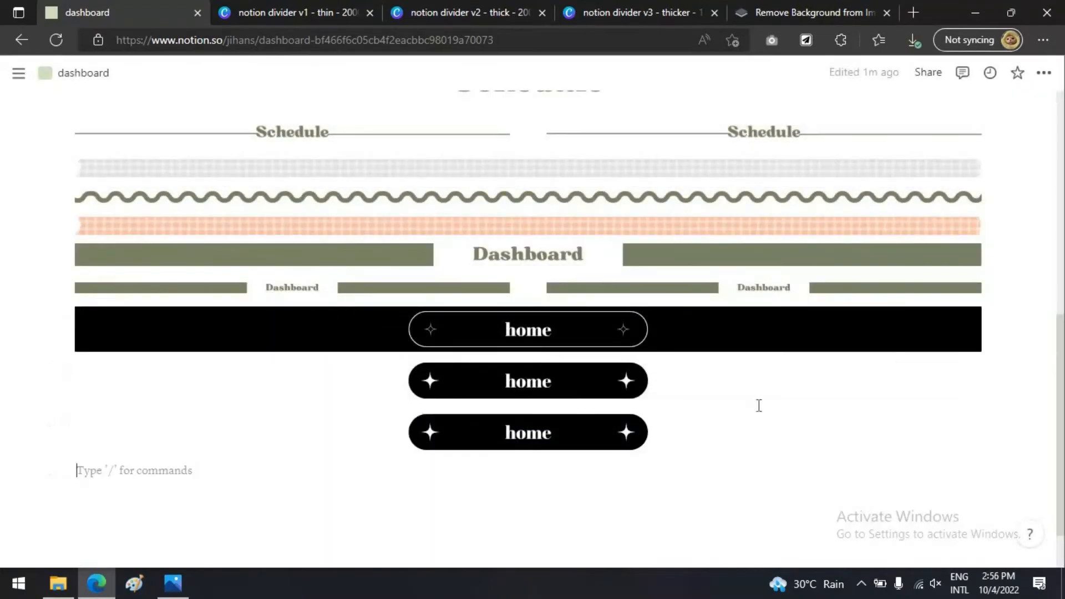
Arrange the two pill-shaped "home" banners side by side in two columns below the black banner.
{"action": "left_click_drag", "start_coordinate": [69, 429], "coordinate": [1013, 381]}
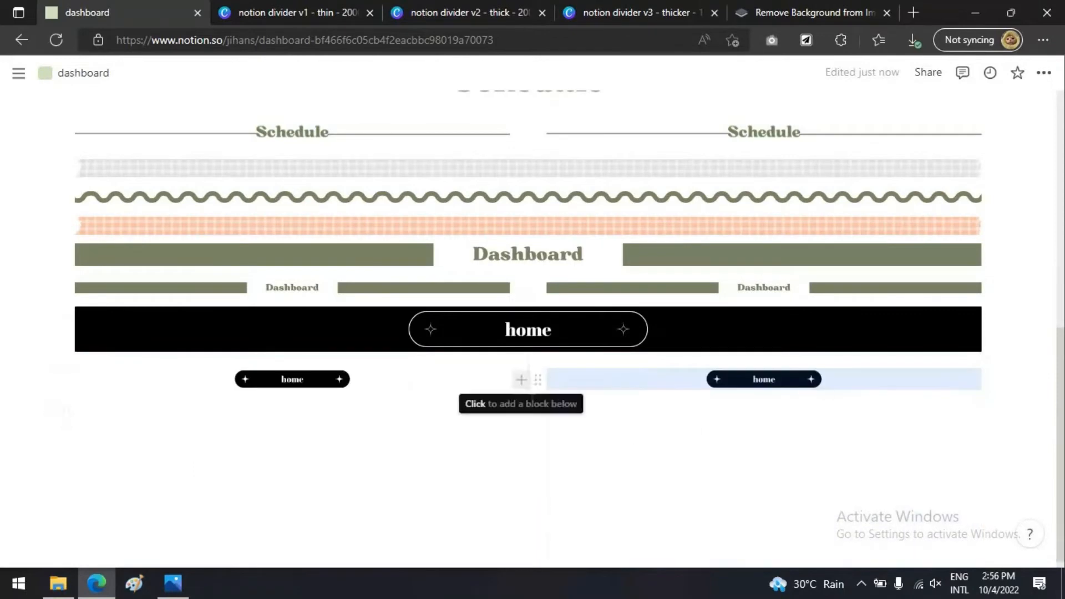
{"action": "left_click_drag", "start_coordinate": [530, 391], "coordinate": [451, 388]}
{"action": "left_click_drag", "start_coordinate": [593, 395], "coordinate": [549, 395]}
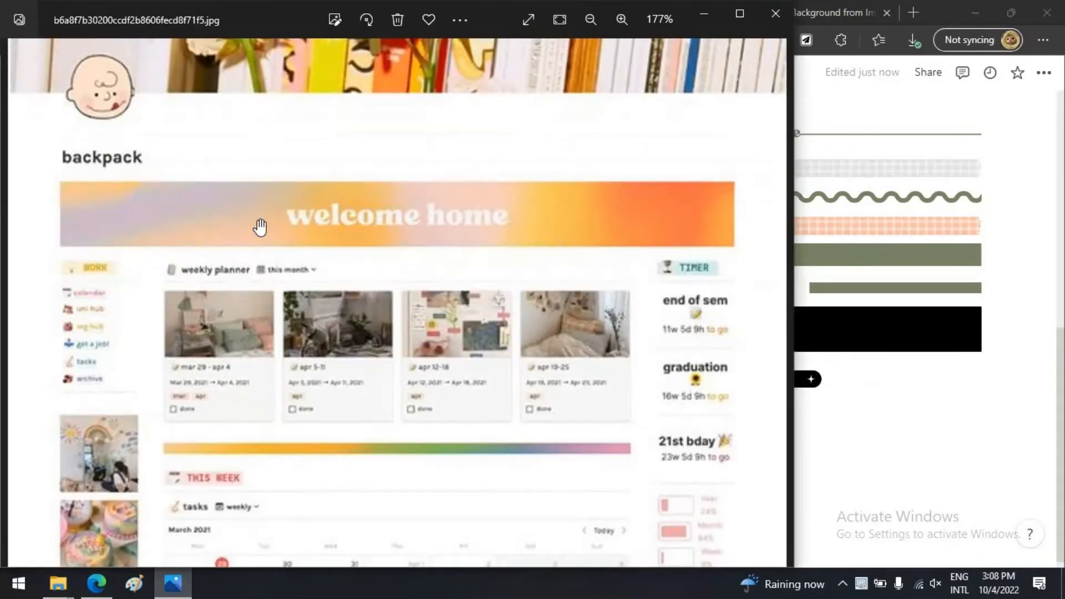
Leave the reference image, switch to the Canva design "notion divider v3 - thicker", and check its dimensions.
{"action": "left_click", "coordinate": [884, 461]}
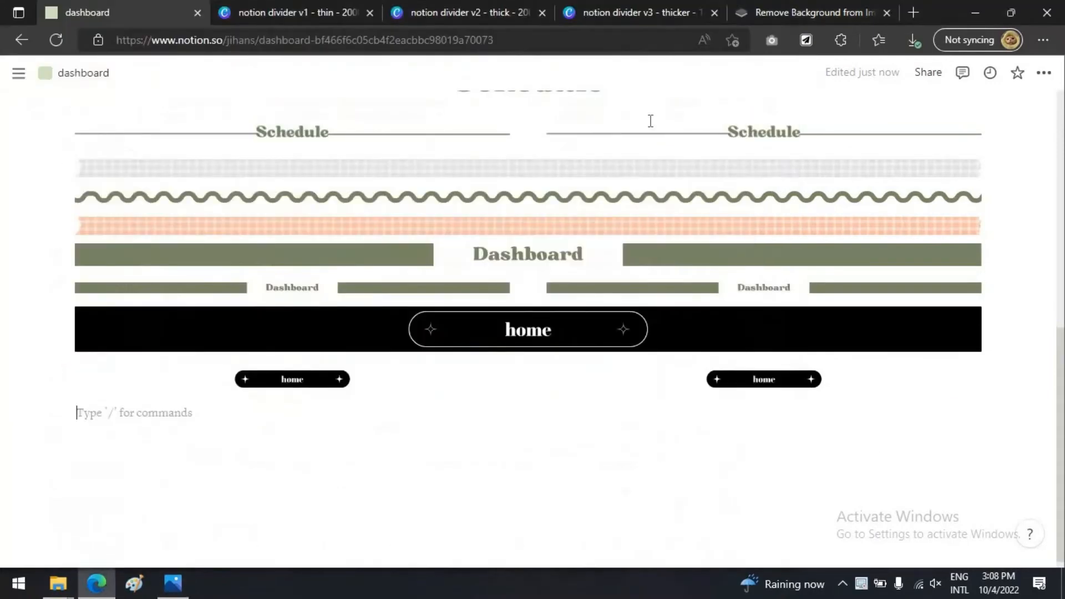
{"action": "left_click", "coordinate": [661, 5]}
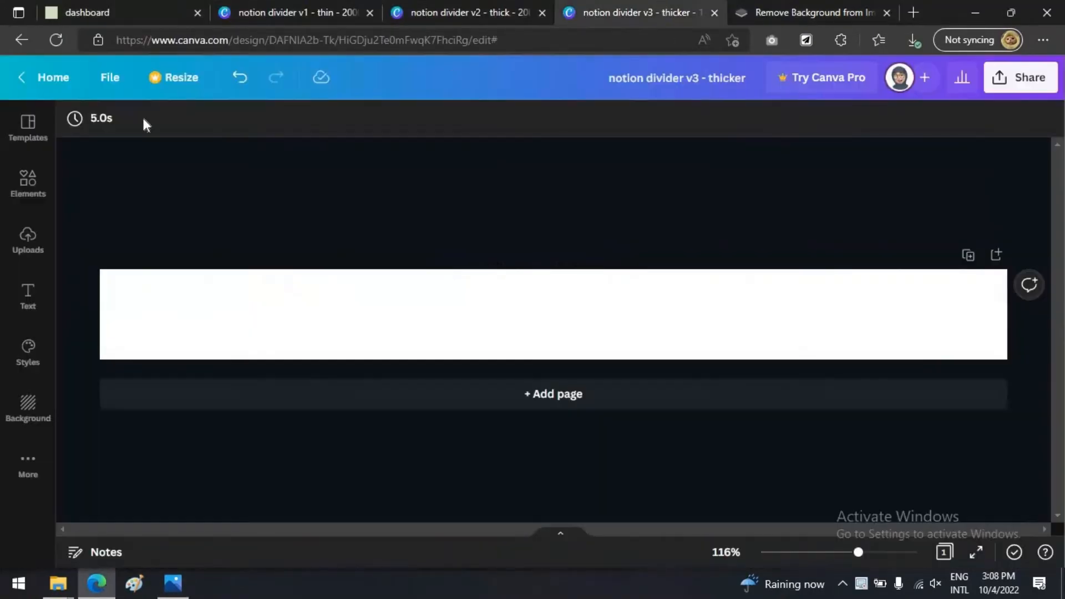
{"action": "left_click", "coordinate": [110, 78]}
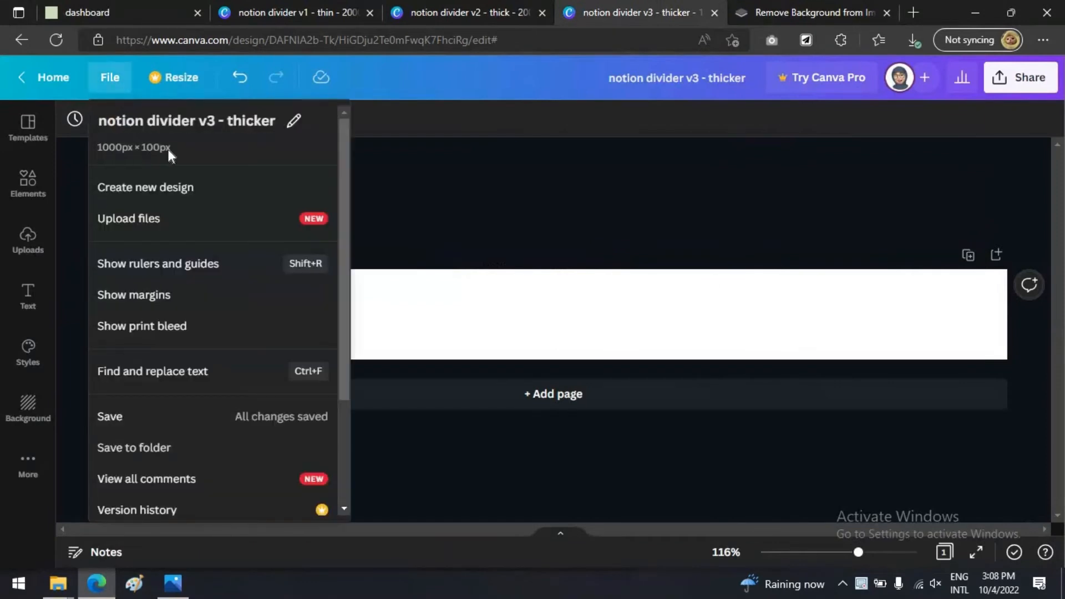
{"action": "left_click", "coordinate": [511, 224]}
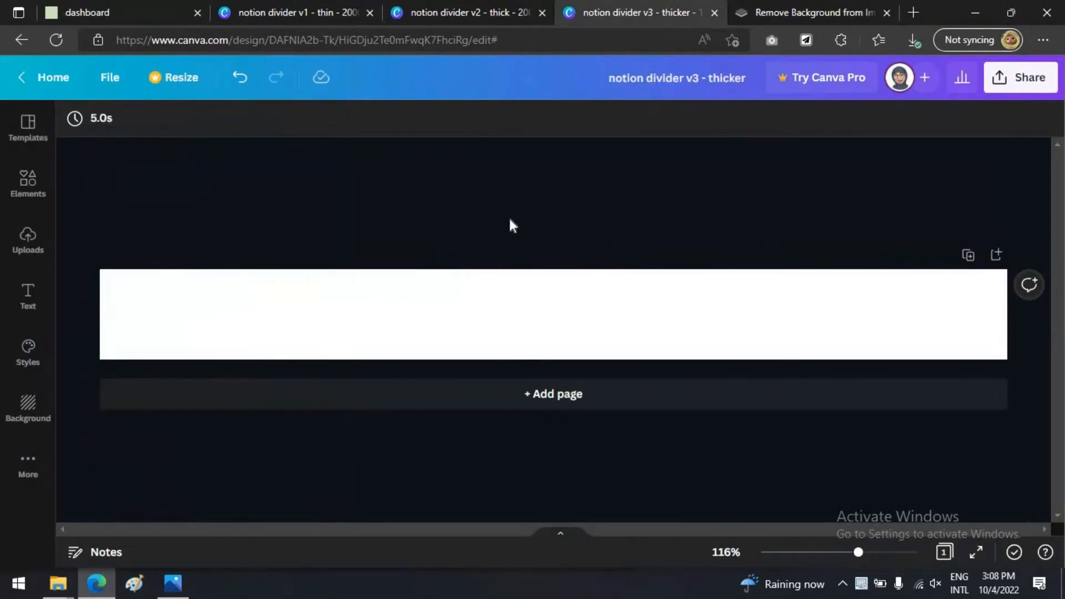
Search the elements for "watercolor background" and add the beige-and-peach abstract image with thin dark lines to the blank banner.
{"action": "left_click", "coordinate": [40, 193]}
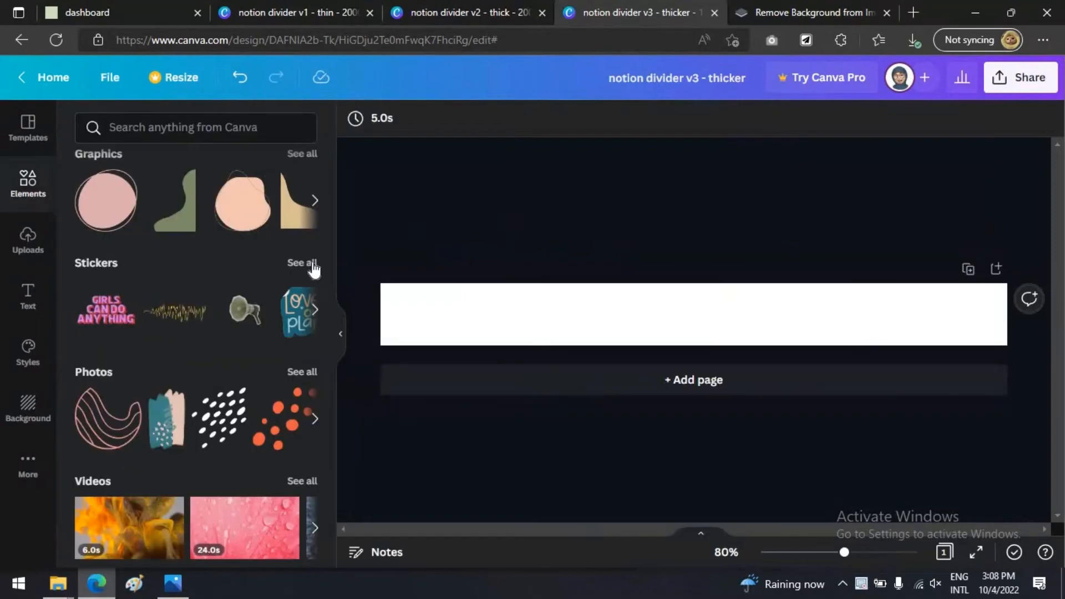
{"action": "left_click", "coordinate": [197, 129]}
{"action": "type", "text": "watercolor"}
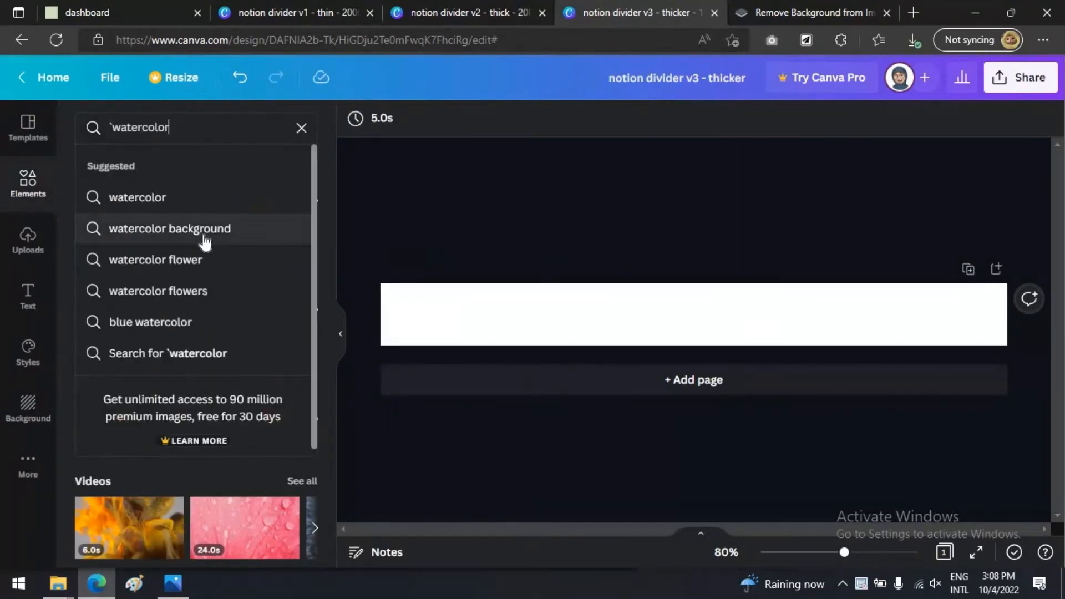
{"action": "left_click", "coordinate": [203, 229]}
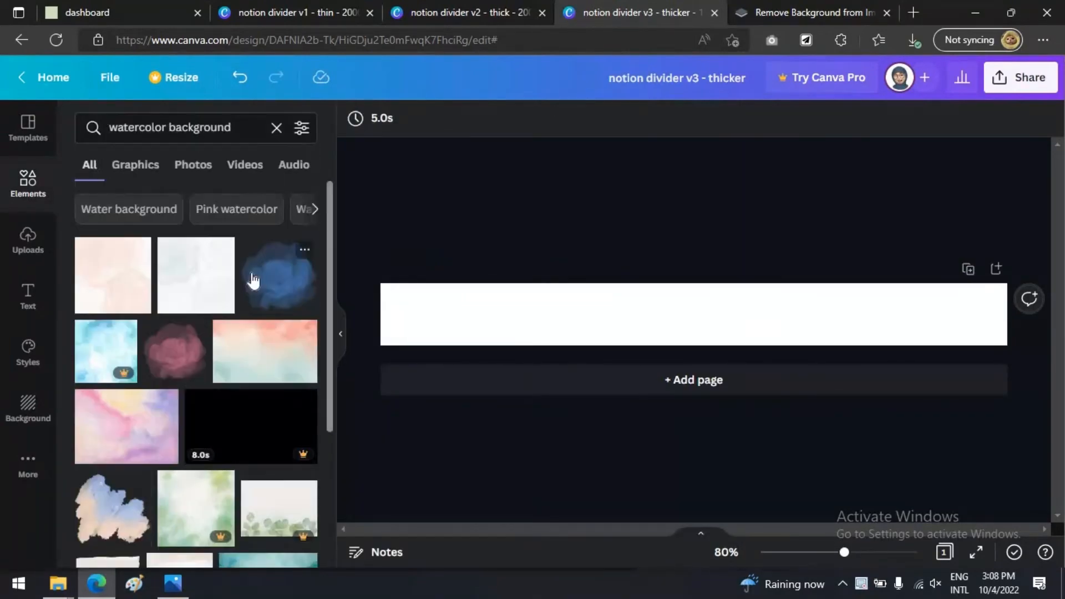
{"action": "scroll", "coordinate": [185, 381], "scroll_direction": "down", "scroll_amount": 5}
{"action": "scroll", "coordinate": [254, 383], "scroll_direction": "down", "scroll_amount": 10}
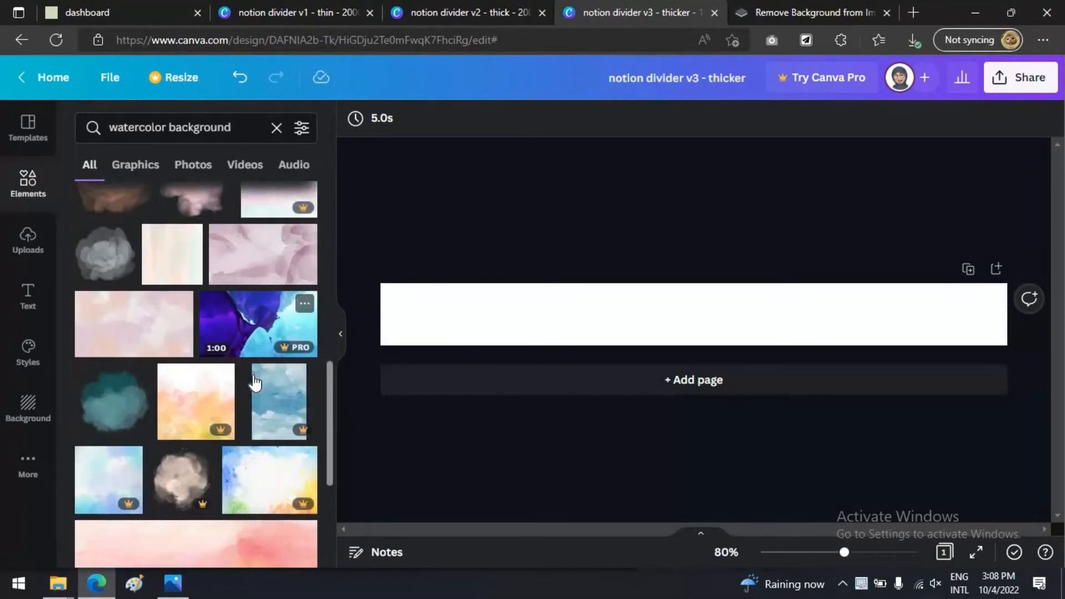
{"action": "scroll", "coordinate": [255, 383], "scroll_direction": "down", "scroll_amount": 10}
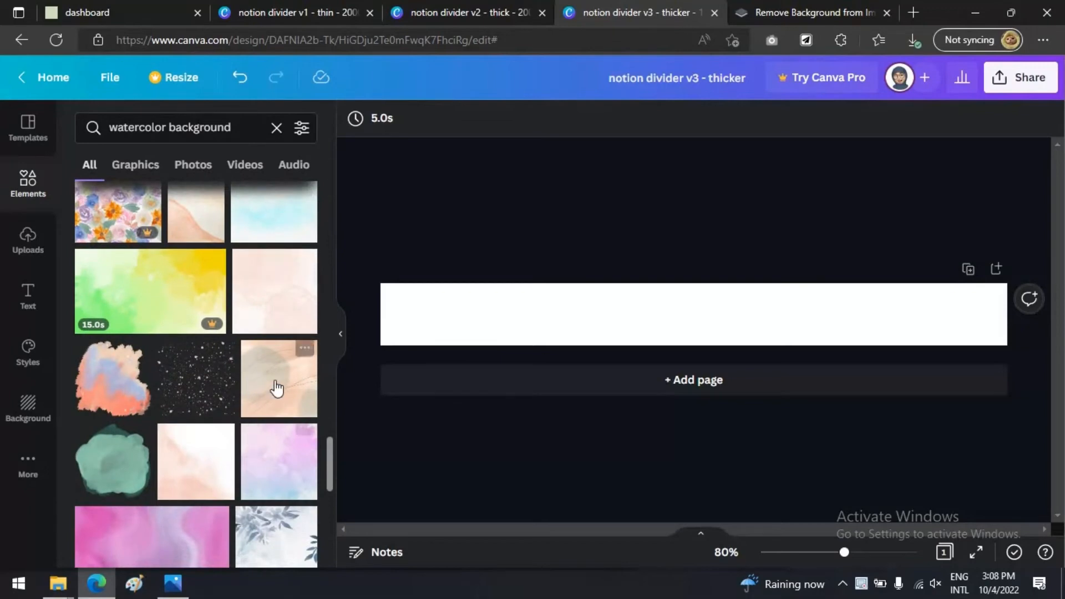
{"action": "left_click", "coordinate": [281, 380]}
Align the watercolor image with the banner's left edge and enlarge it to cover the whole banner.
{"action": "left_click_drag", "start_coordinate": [694, 314], "coordinate": [390, 314]}
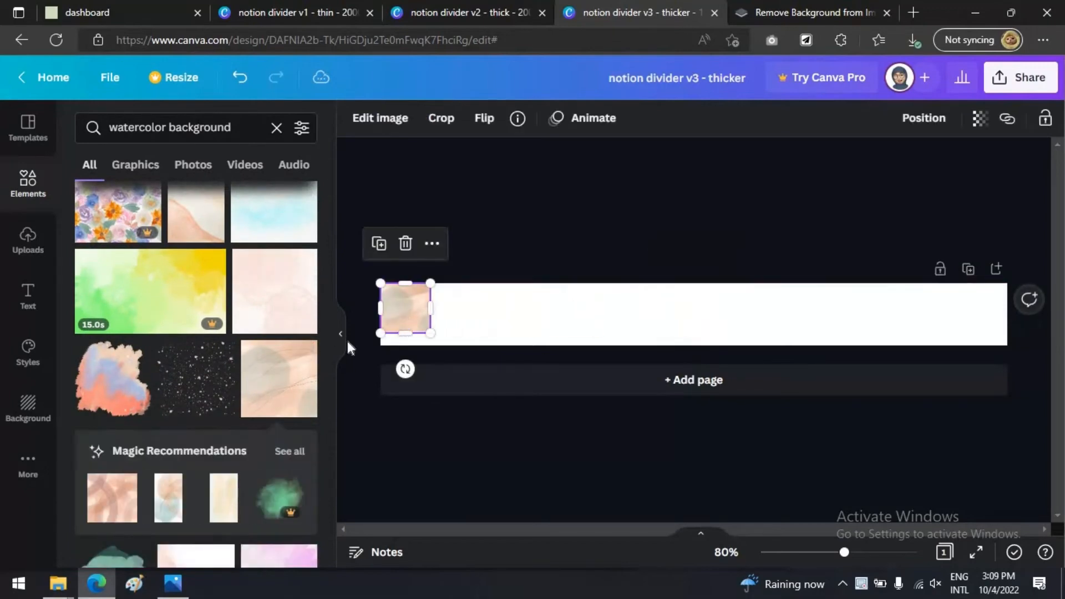
{"action": "left_click", "coordinate": [341, 333]}
{"action": "left_click_drag", "start_coordinate": [130, 347], "coordinate": [130, 360]}
{"action": "left_click_drag", "start_coordinate": [172, 309], "coordinate": [782, 324]}
{"action": "left_click", "coordinate": [774, 239]}
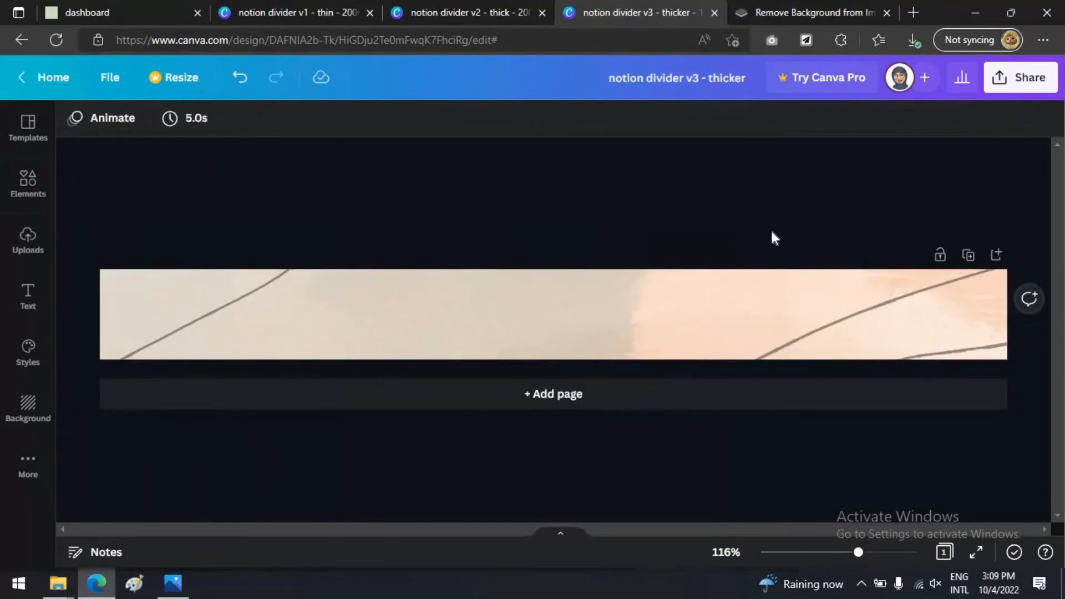
Add a subheading to the banner, set its font size to 30, and center it vertically.
{"action": "left_click", "coordinate": [21, 295]}
{"action": "left_click", "coordinate": [207, 294]}
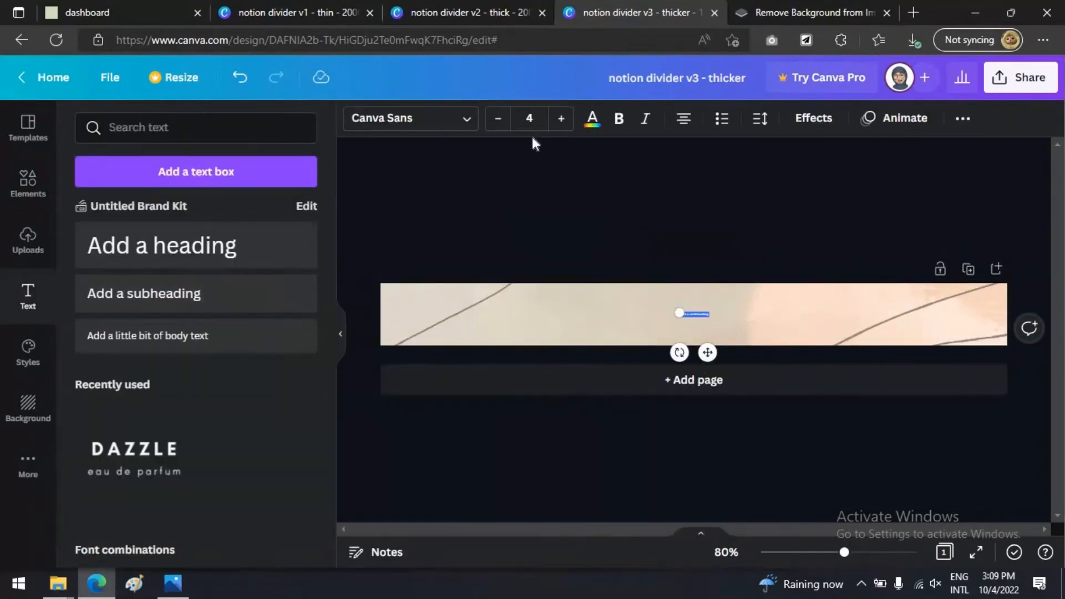
{"action": "left_click", "coordinate": [529, 118]}
{"action": "key", "text": "Return"}
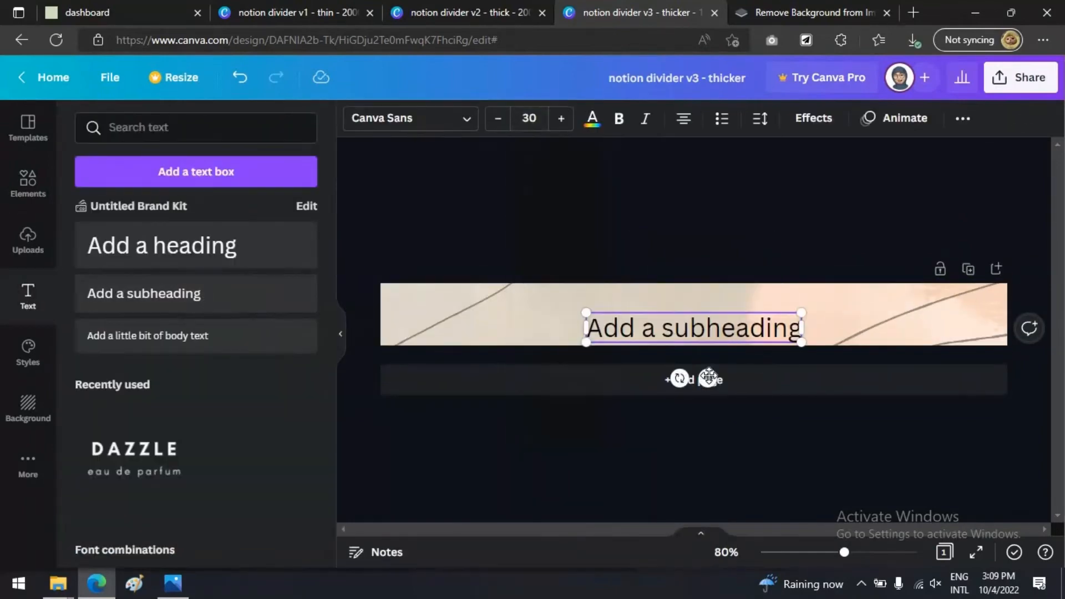
{"action": "left_click_drag", "start_coordinate": [708, 377], "coordinate": [708, 364]}
Set the subheading's font to Abril Fatface and change its text to "welcome home".
{"action": "left_click", "coordinate": [459, 118]}
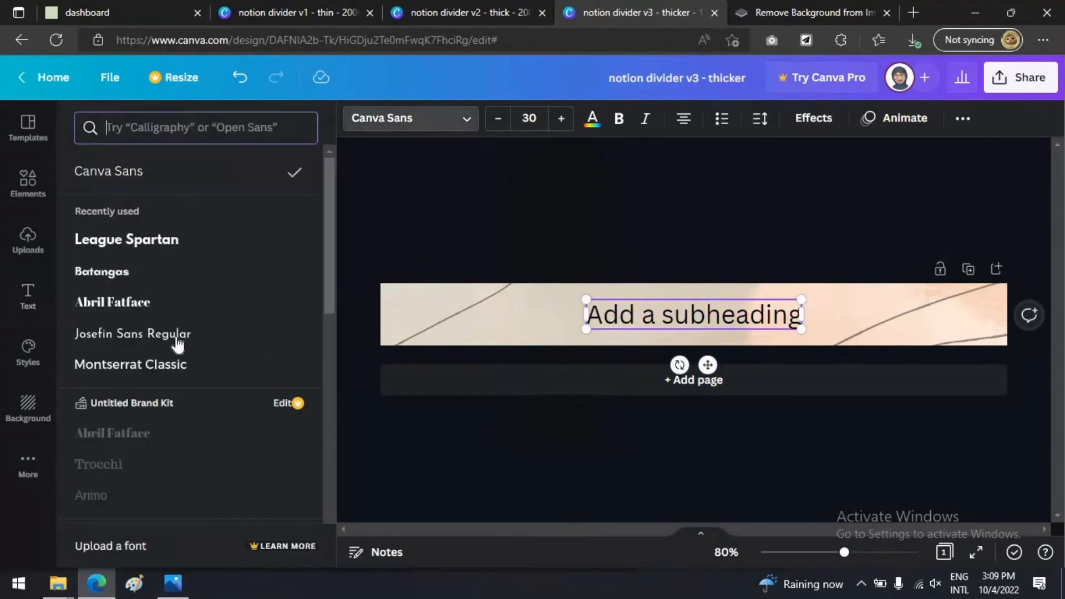
{"action": "left_click", "coordinate": [167, 300]}
{"action": "double_click", "coordinate": [696, 319]}
{"action": "key", "text": "ctrl+a"}
{"action": "type", "text": "wel"}
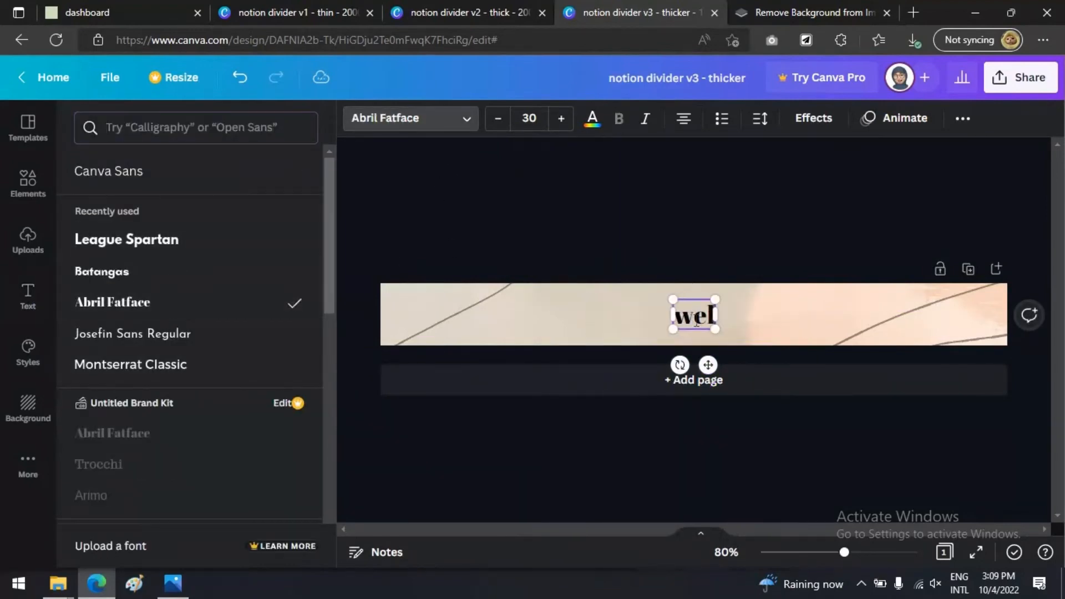
{"action": "type", "text": "come home"}
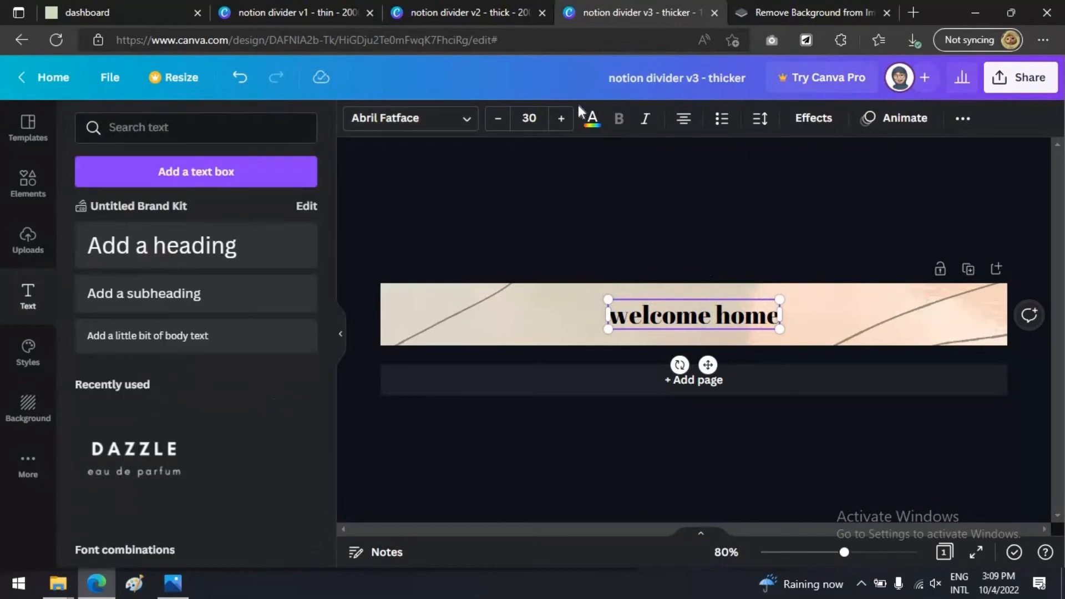
Make the "welcome home" text white and give it the Lift effect at intensity 50.
{"action": "left_click", "coordinate": [592, 119]}
{"action": "left_click", "coordinate": [174, 198]}
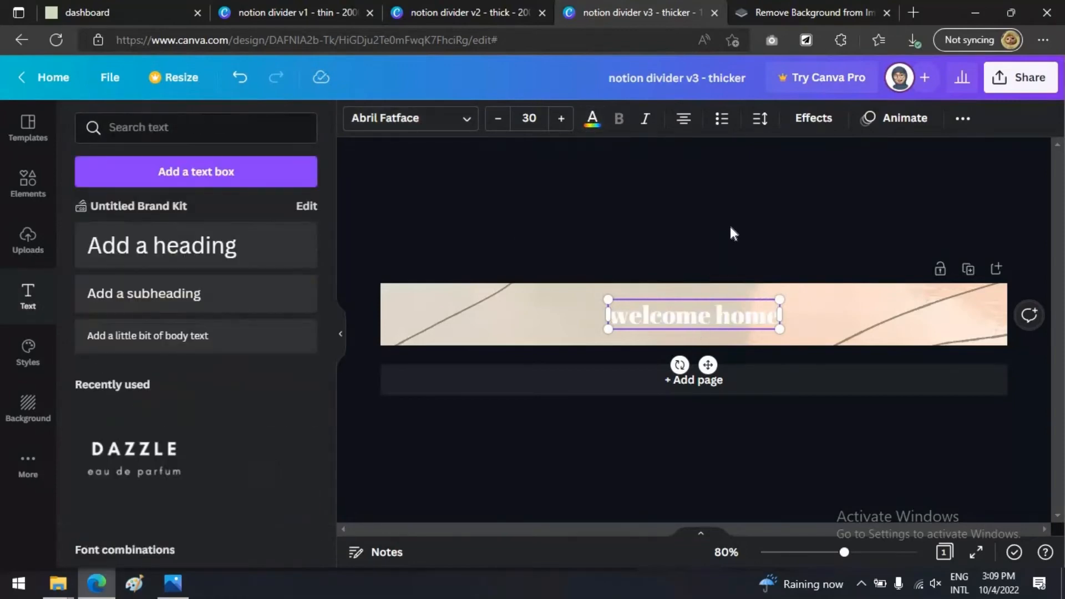
{"action": "left_click", "coordinate": [730, 233]}
{"action": "left_click", "coordinate": [731, 321]}
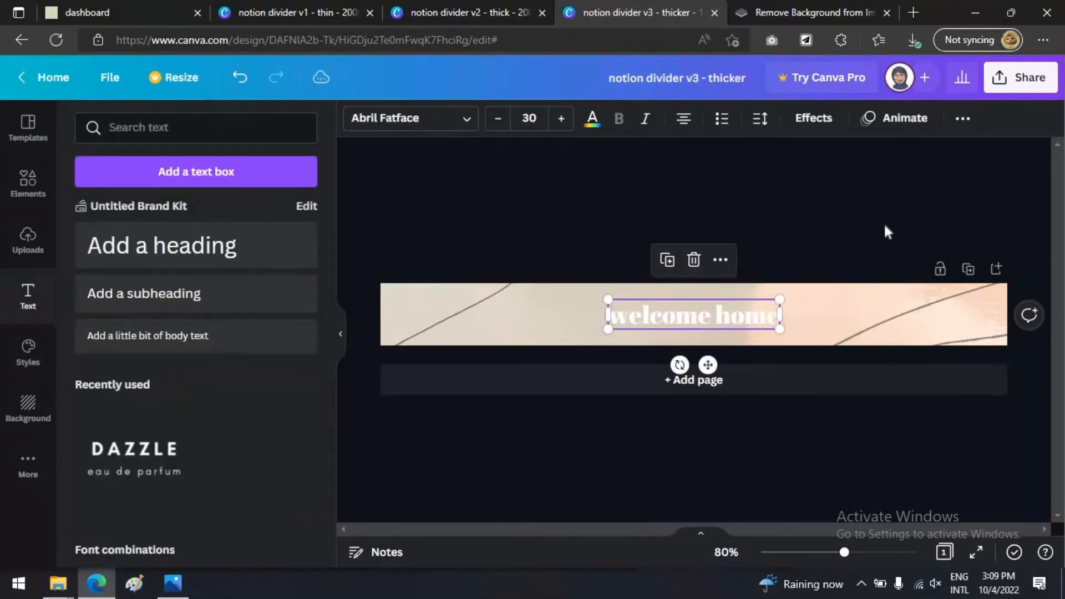
{"action": "left_click", "coordinate": [826, 123]}
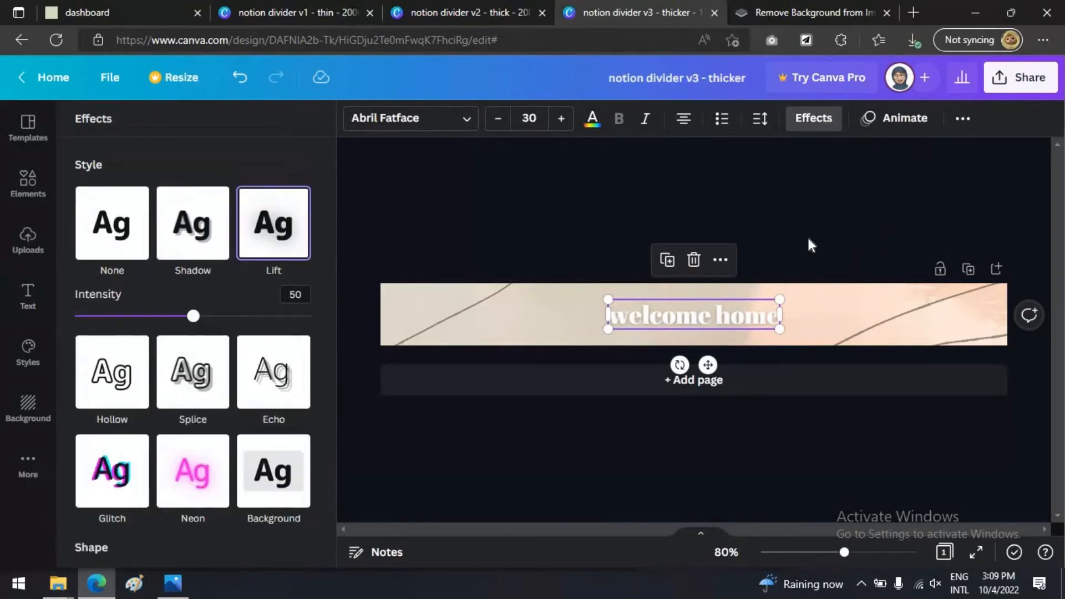
{"action": "left_click", "coordinate": [809, 242]}
{"action": "left_click", "coordinate": [811, 244]}
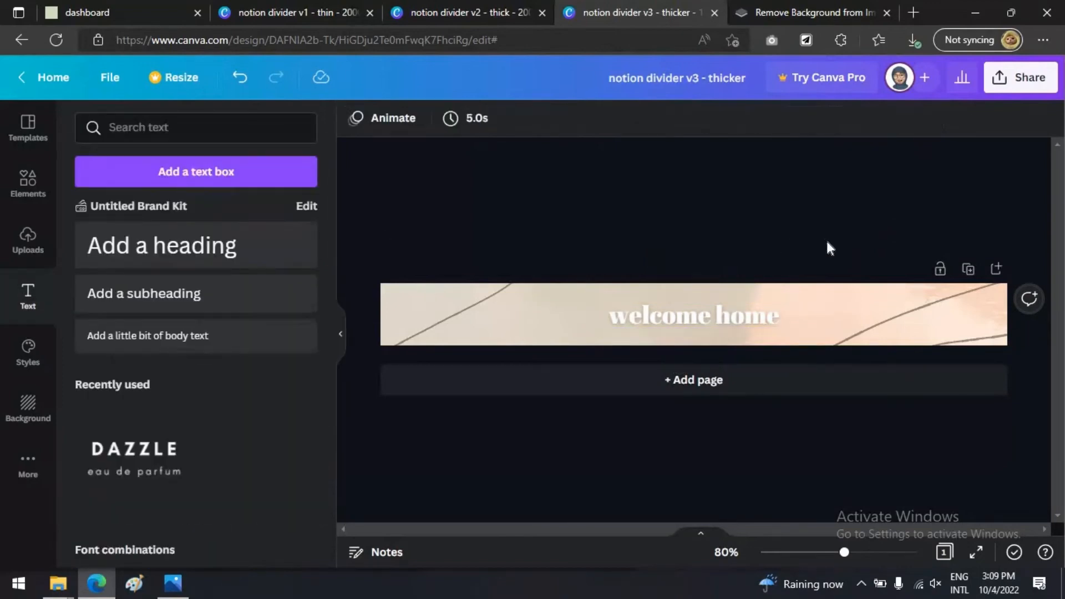
Download the finished "welcome home" banner from Canva.
{"action": "left_click", "coordinate": [1026, 83]}
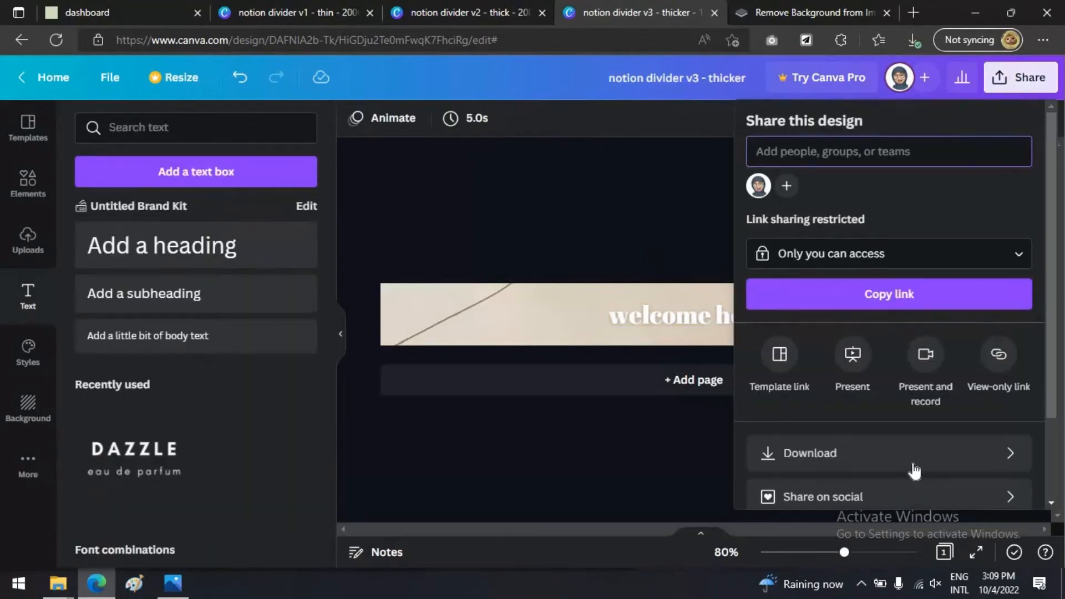
{"action": "left_click", "coordinate": [914, 462]}
{"action": "left_click", "coordinate": [868, 388]}
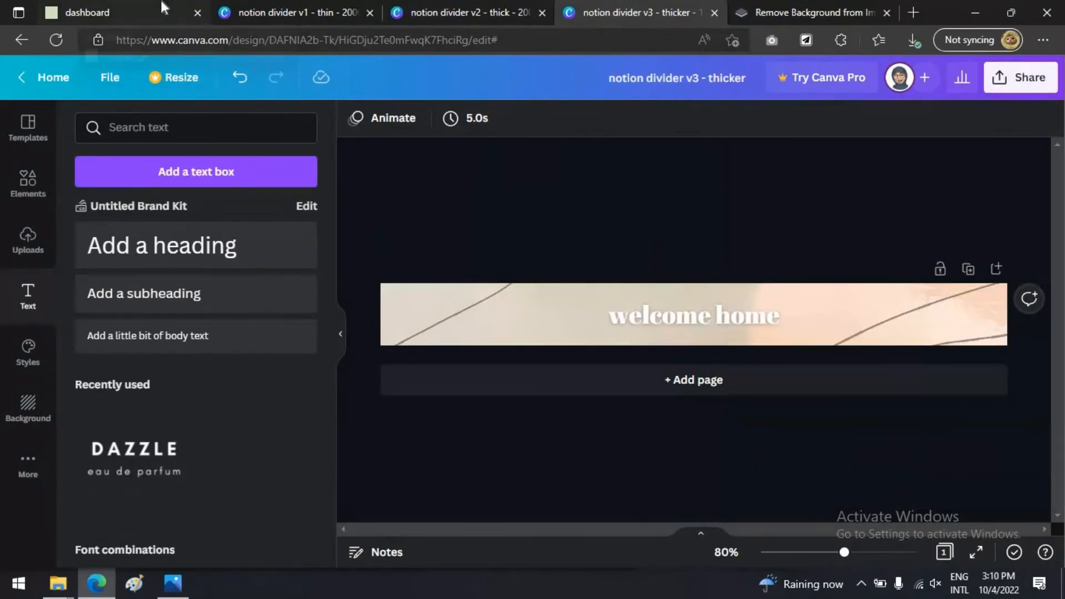
Switch to the Notion dashboard and add the "notion divider v3 - thicker" image from Downloads below the two small "home" banners.
{"action": "left_click", "coordinate": [161, 7]}
{"action": "left_click", "coordinate": [59, 584]}
{"action": "left_click", "coordinate": [75, 498]}
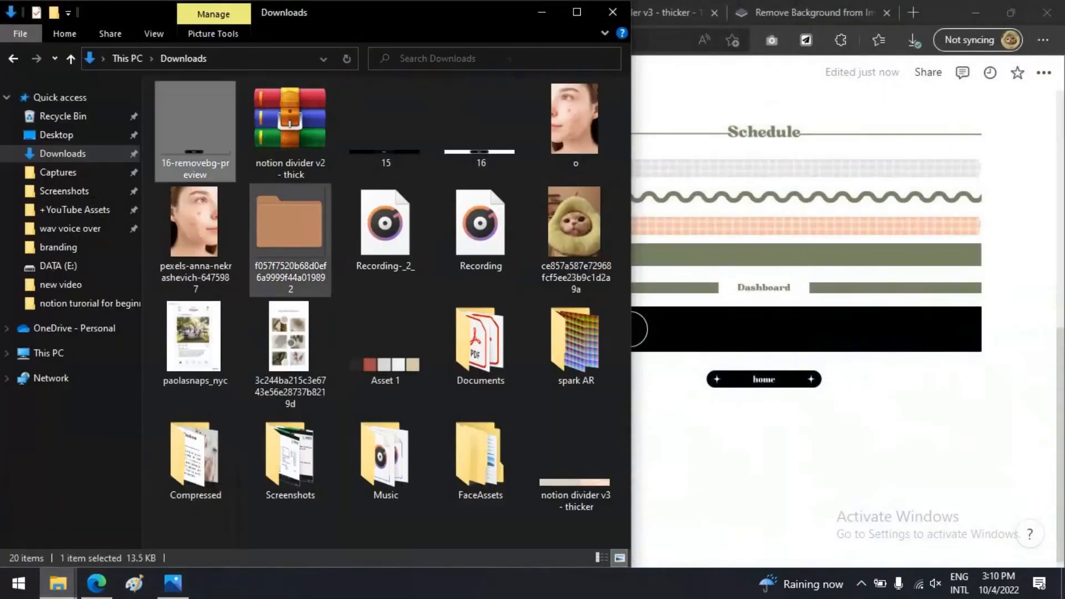
{"action": "left_click", "coordinate": [344, 59]}
{"action": "left_click_drag", "start_coordinate": [204, 159], "coordinate": [816, 414]}
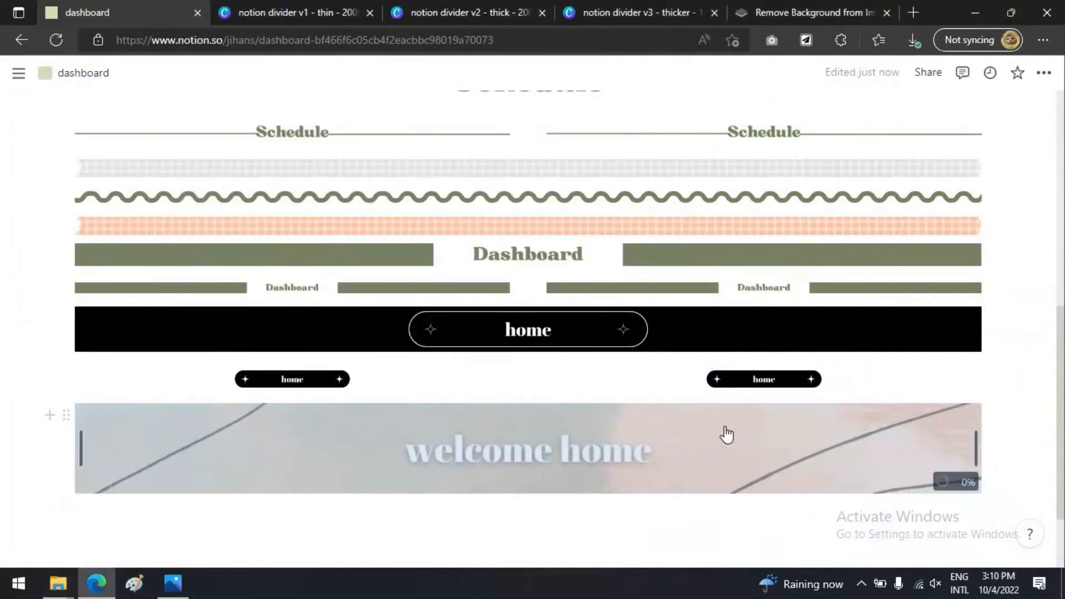
{"action": "scroll", "coordinate": [610, 410], "scroll_direction": "down", "scroll_amount": 2}
Look at the thin gradient and watercolor dividers in the two reference dashboard images.
{"action": "key", "text": "alt+Tab"}
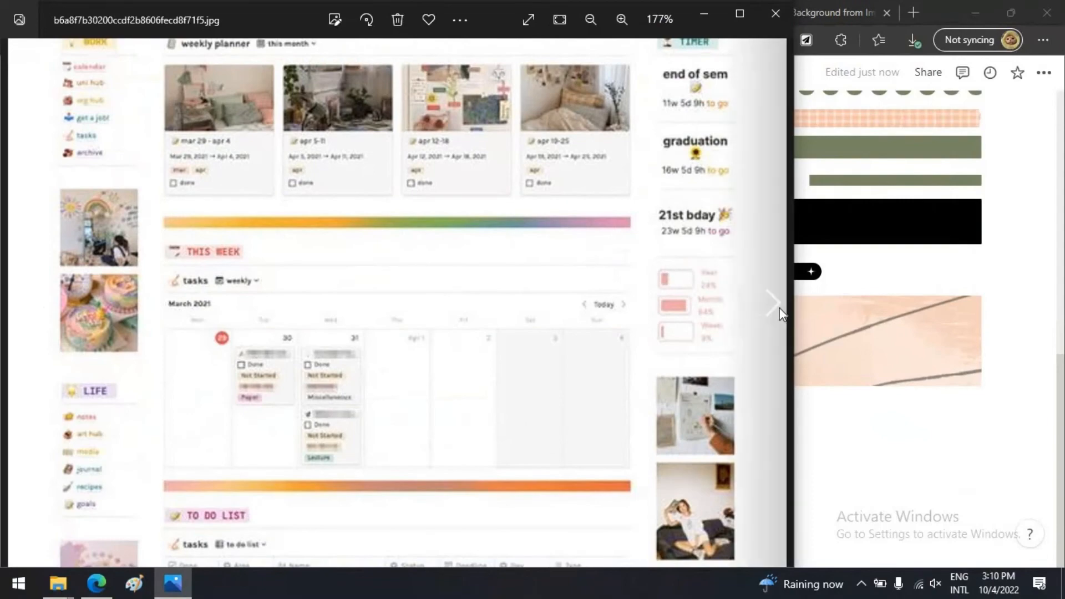
{"action": "left_click", "coordinate": [780, 308]}
{"action": "scroll", "coordinate": [369, 281], "scroll_direction": "up", "scroll_amount": 3}
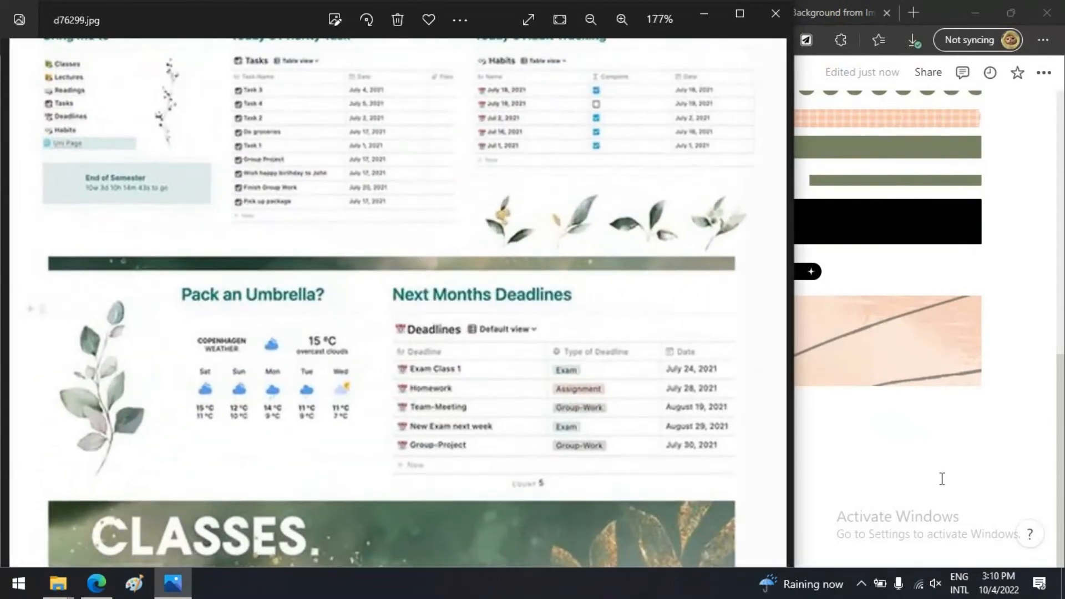
{"action": "key", "text": "alt+Tab"}
Switch to the Canva design "notion divider v1 - thin", check its dimensions, and add a blank page at the end.
{"action": "left_click", "coordinate": [315, 11]}
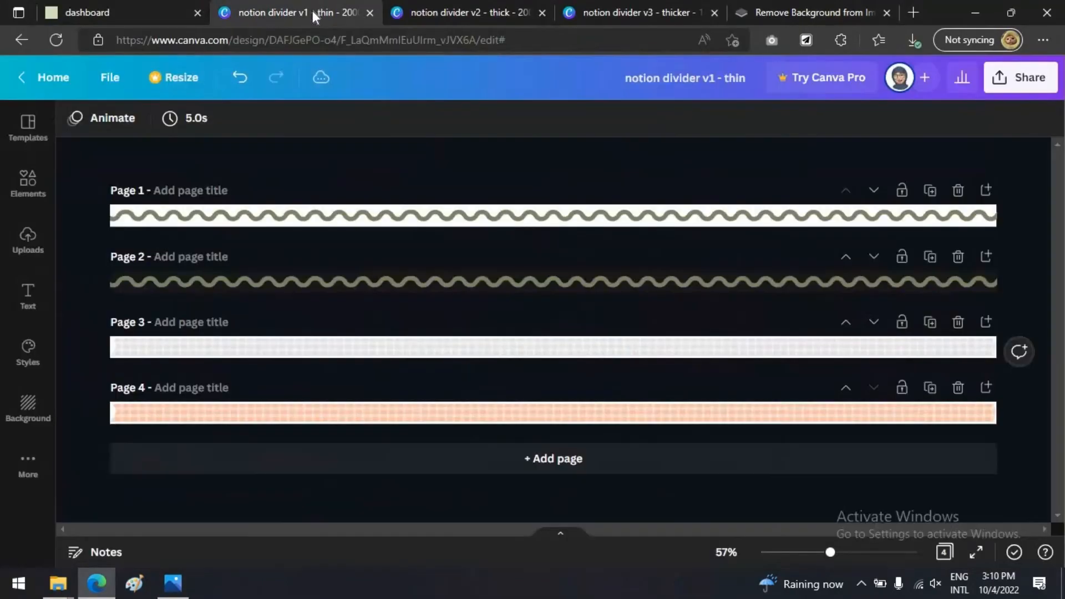
{"action": "left_click", "coordinate": [110, 79]}
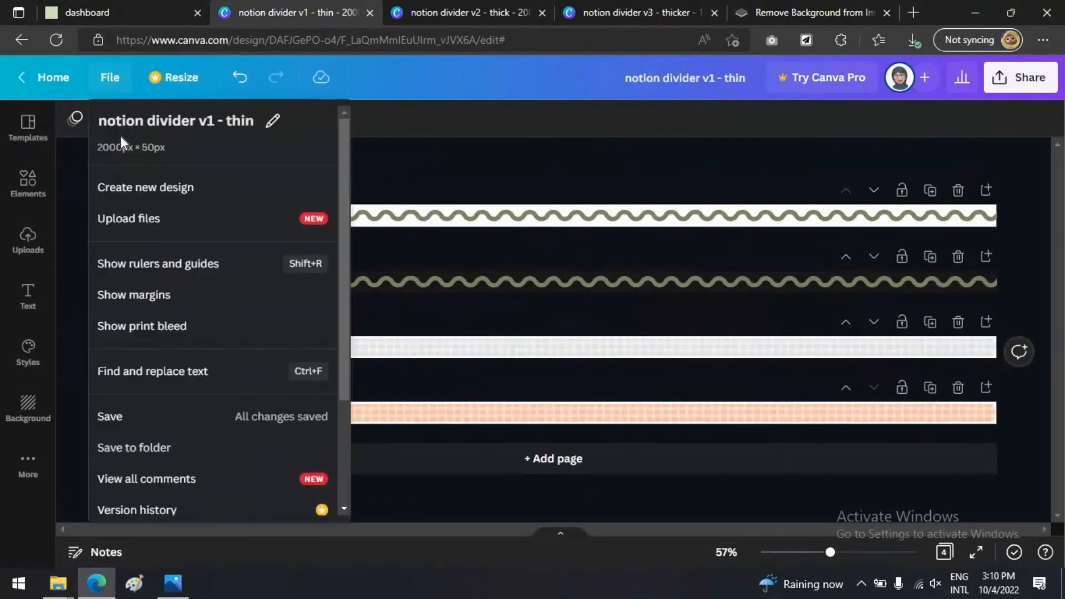
{"action": "left_click", "coordinate": [570, 465]}
{"action": "left_click", "coordinate": [568, 460]}
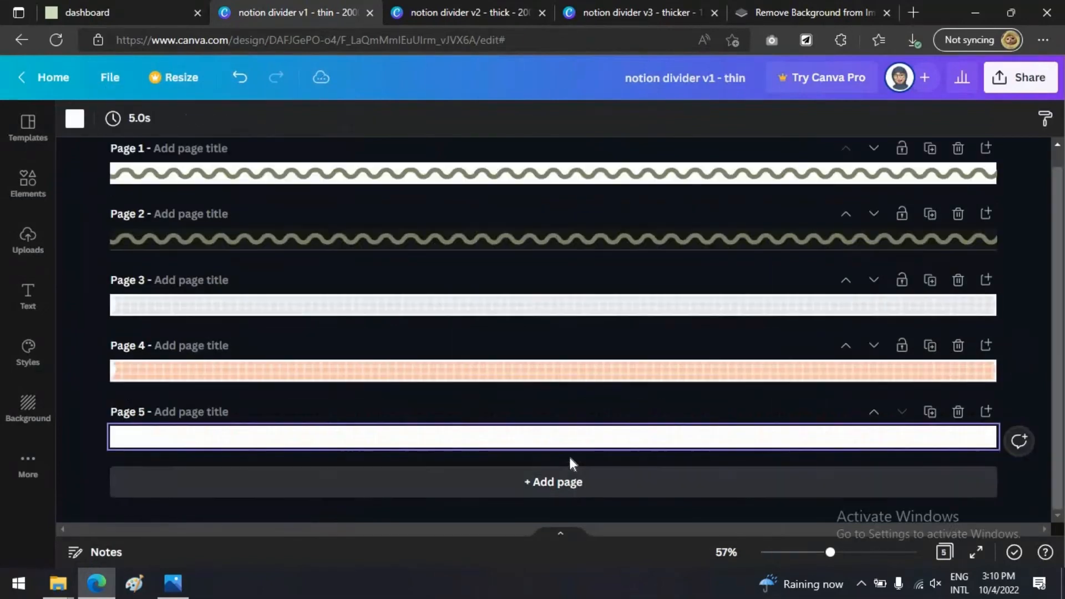
Search the design elements for "watercolor background" and browse the results for a blue watercolor image.
{"action": "left_click", "coordinate": [28, 183]}
{"action": "left_click", "coordinate": [218, 130]}
{"action": "type", "text": "watercolo"}
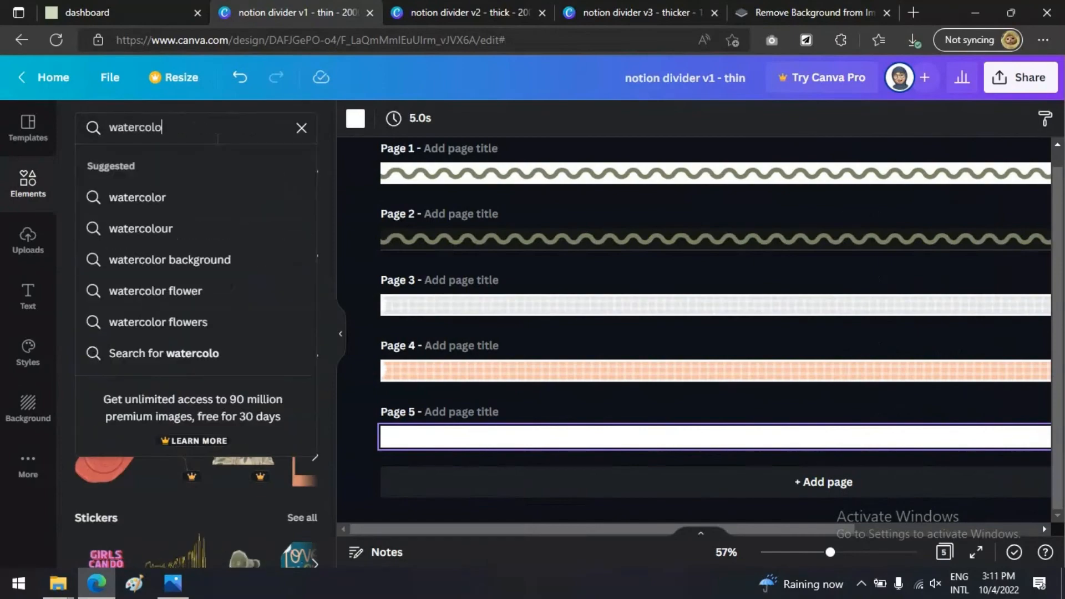
{"action": "left_click", "coordinate": [226, 261]}
{"action": "scroll", "coordinate": [258, 390], "scroll_direction": "down", "scroll_amount": 5}
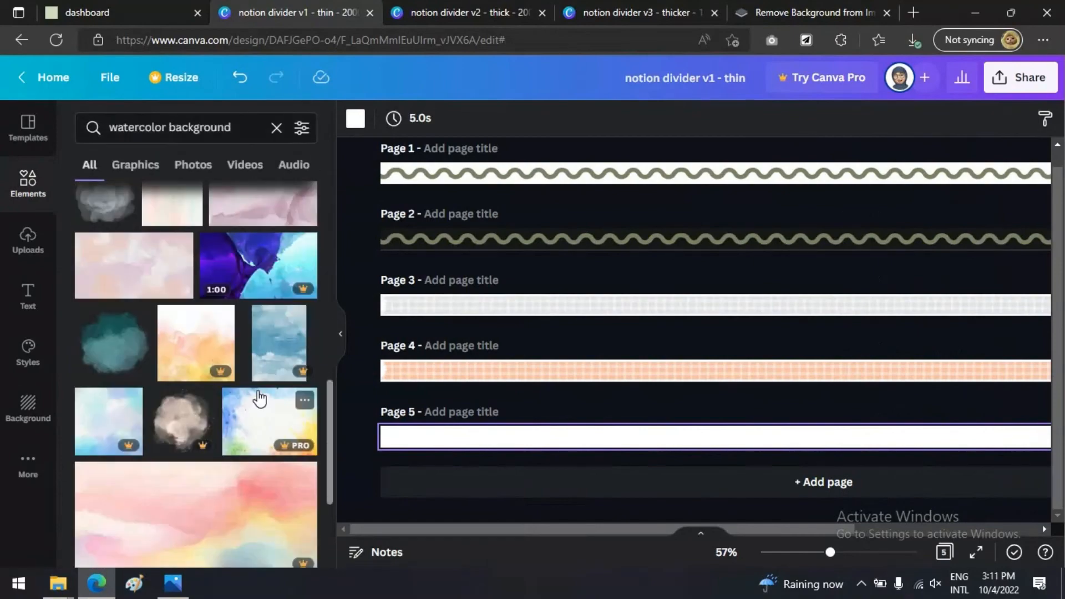
{"action": "scroll", "coordinate": [259, 398], "scroll_direction": "down", "scroll_amount": 10}
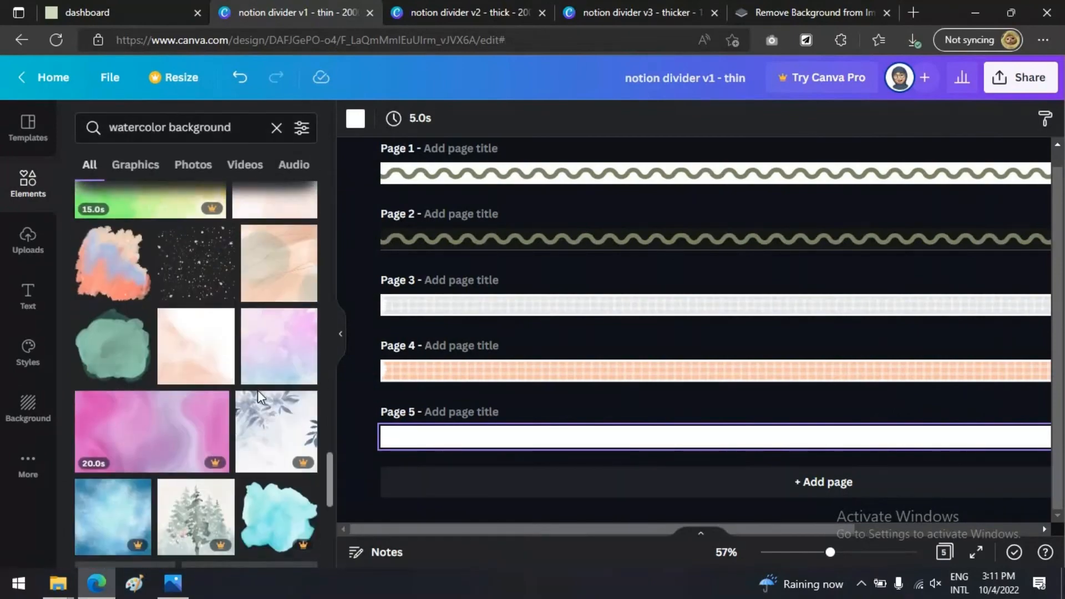
{"action": "scroll", "coordinate": [259, 398], "scroll_direction": "down", "scroll_amount": 10}
Add the blue watercolor image to page 5 and enlarge it to fill the whole page.
{"action": "left_click", "coordinate": [151, 388]}
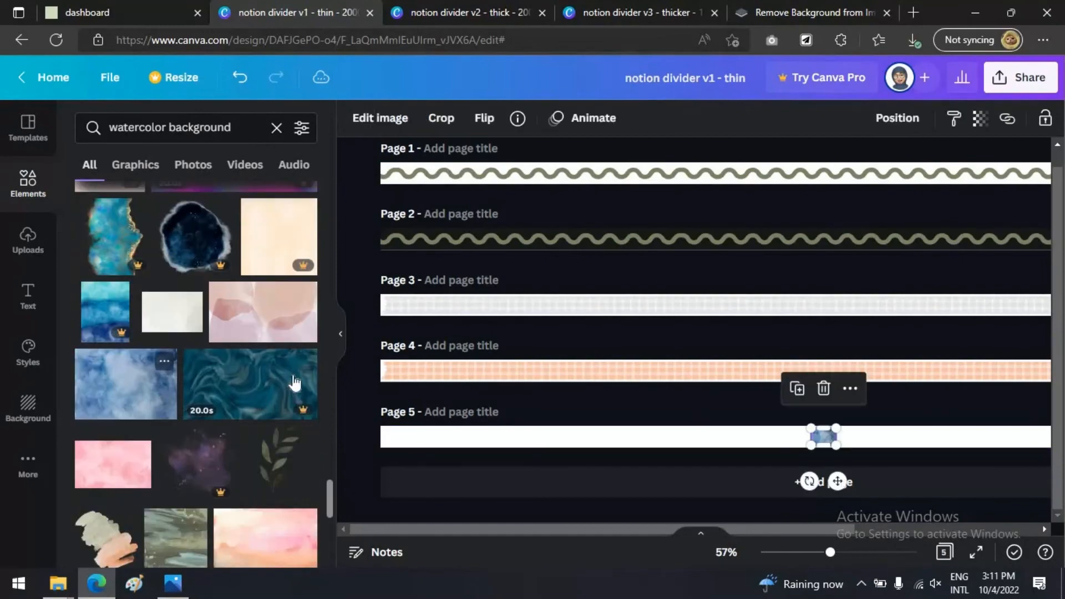
{"action": "left_click", "coordinate": [340, 334]}
{"action": "left_click_drag", "start_coordinate": [539, 436], "coordinate": [1001, 438]}
Download only page 5, the blue watercolor divider, from the design.
{"action": "left_click", "coordinate": [1021, 77]}
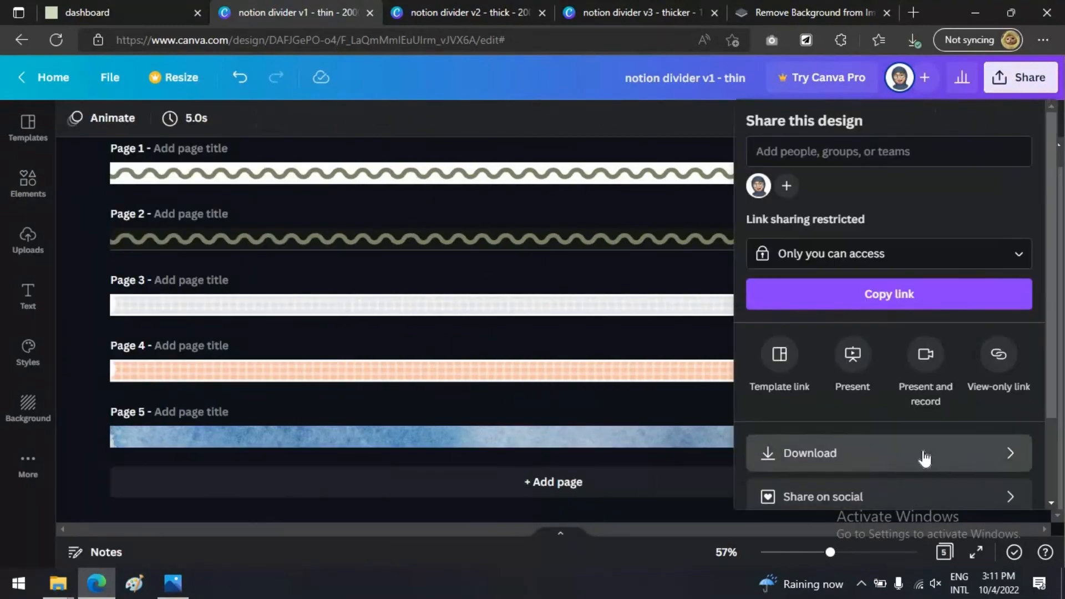
{"action": "left_click", "coordinate": [923, 454]}
{"action": "left_click", "coordinate": [888, 368]}
{"action": "left_click", "coordinate": [1002, 113]}
{"action": "scroll", "coordinate": [1001, 233], "scroll_direction": "down", "scroll_amount": 2}
{"action": "left_click", "coordinate": [1001, 263]}
{"action": "left_click", "coordinate": [943, 320]}
{"action": "left_click", "coordinate": [952, 436]}
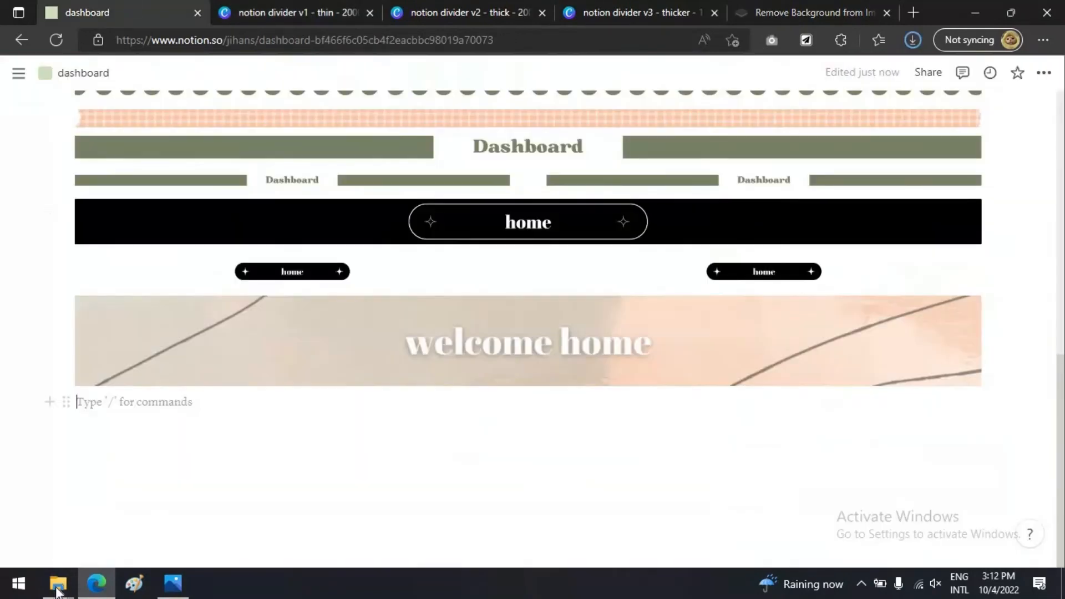
Add the "notion divider v1 - thin" image from Downloads to the Notion dashboard, below the "welcome home" banner.
{"action": "left_click", "coordinate": [56, 589]}
{"action": "left_click", "coordinate": [53, 522]}
{"action": "left_click", "coordinate": [347, 58]}
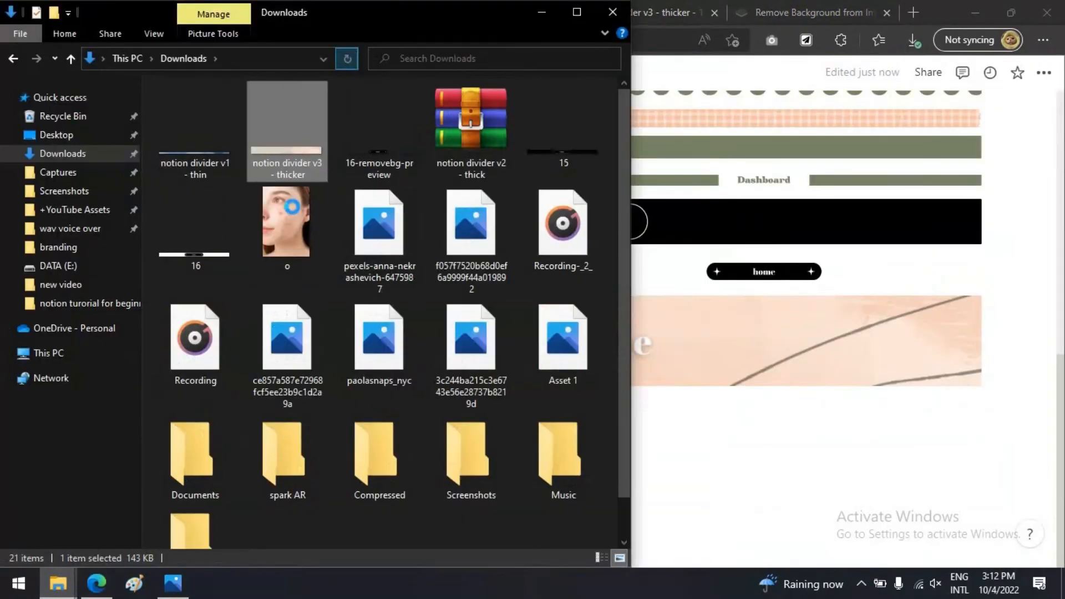
{"action": "left_click_drag", "start_coordinate": [183, 135], "coordinate": [738, 489]}
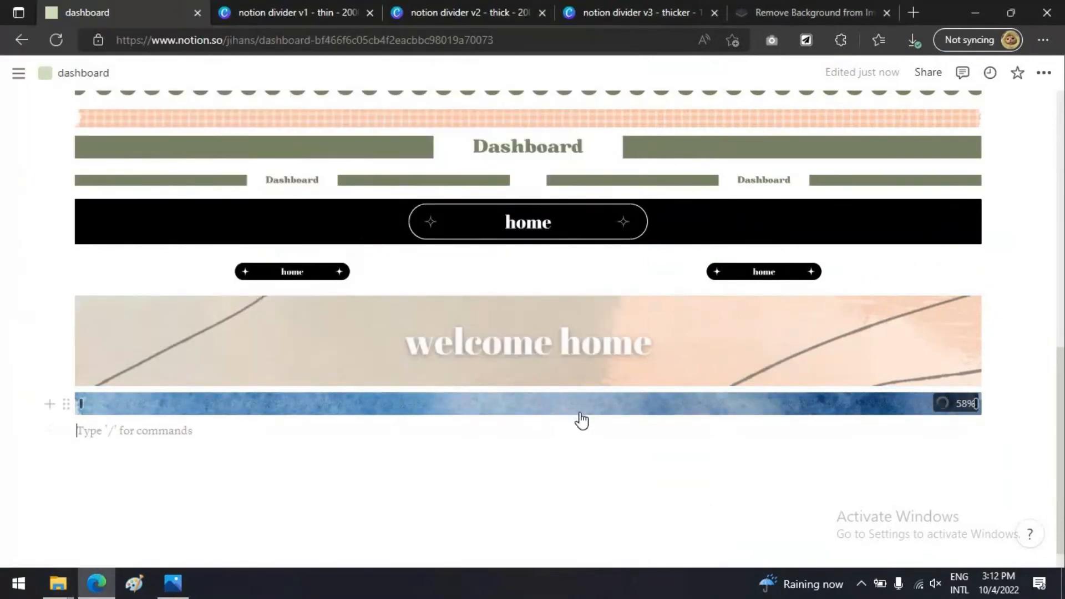
Switch the Notion dashboard to dark mode and check how the divider and banner backgrounds look.
{"action": "key", "text": "ctrl+shift+l"}
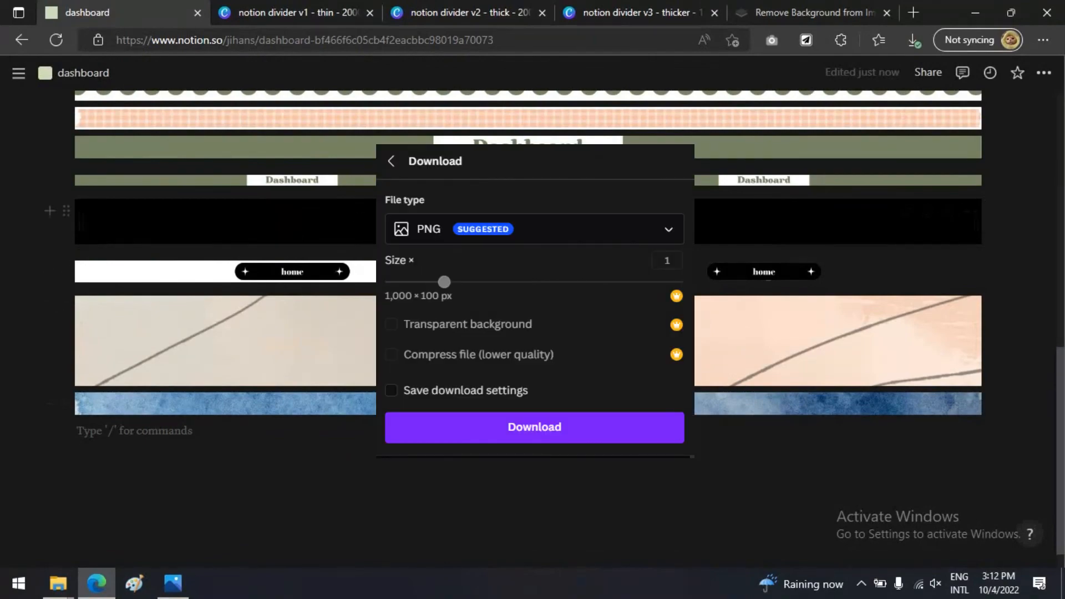
{"action": "scroll", "coordinate": [361, 236], "scroll_direction": "up", "scroll_amount": 5}
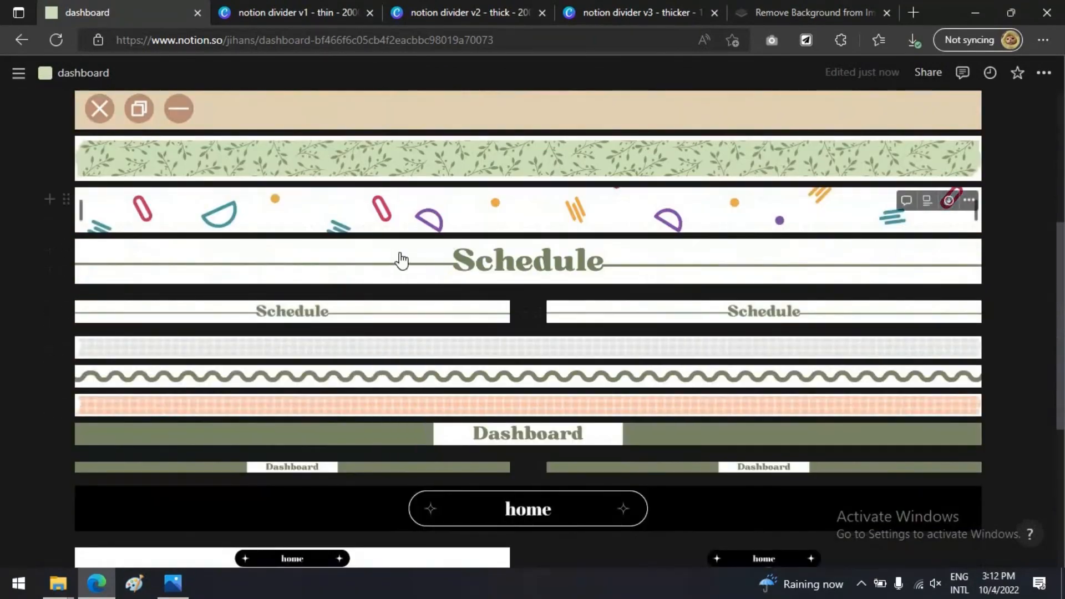
{"action": "scroll", "coordinate": [715, 318], "scroll_direction": "down", "scroll_amount": 5}
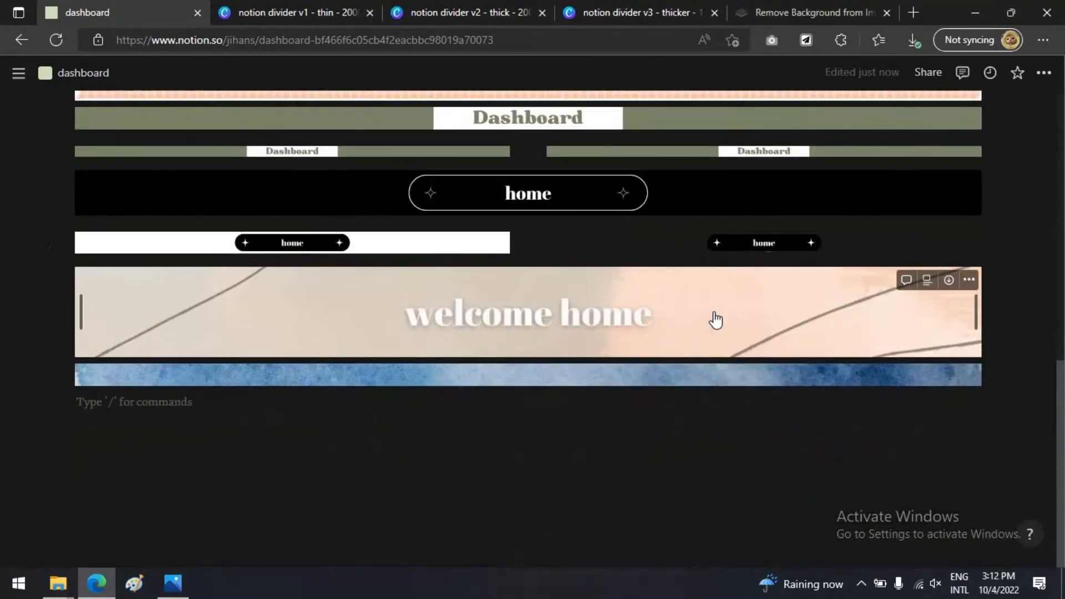